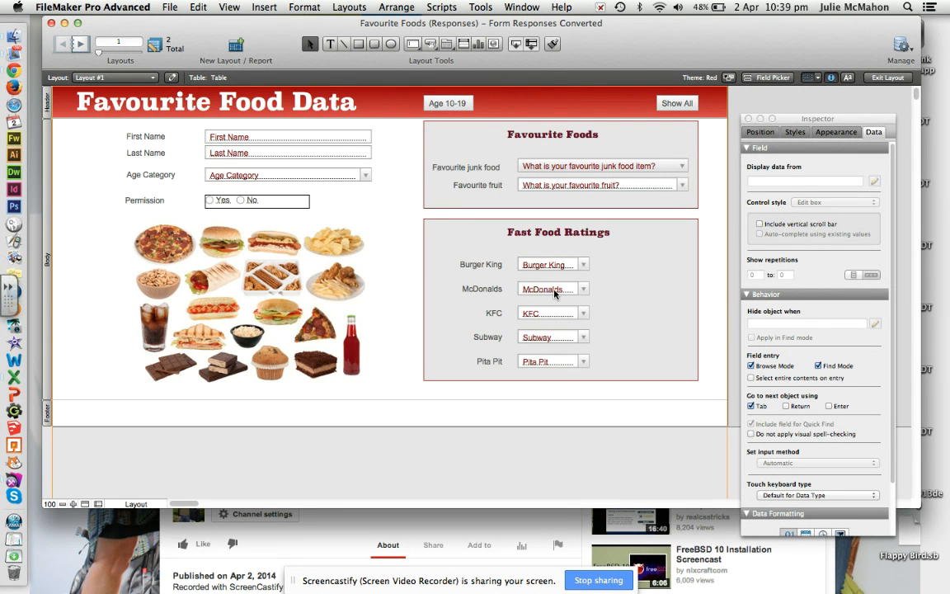
# Change the control style of the Burger King rating field to a radio button set
pyautogui.click(556, 265)
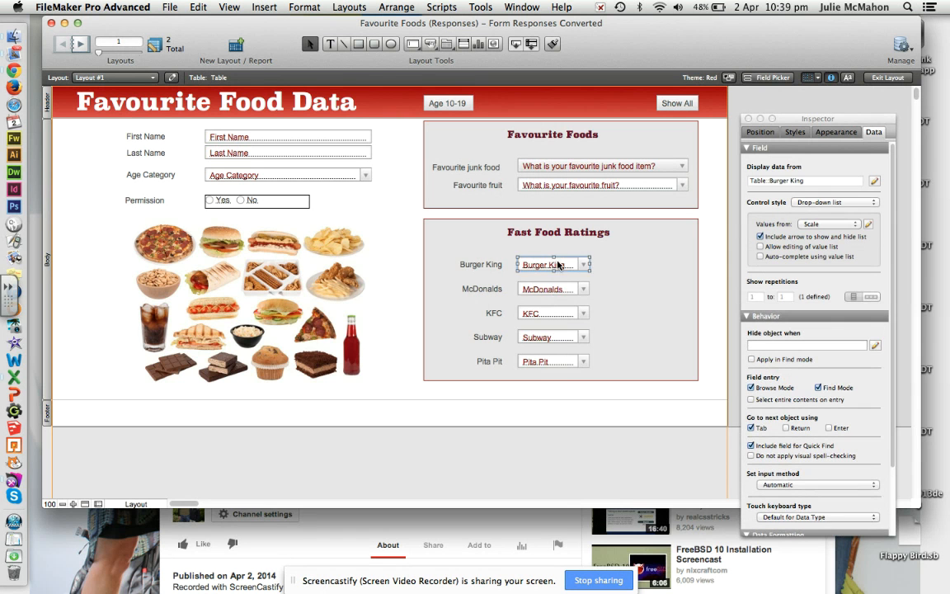
pyautogui.press('Tab')
pyautogui.press('Tab')
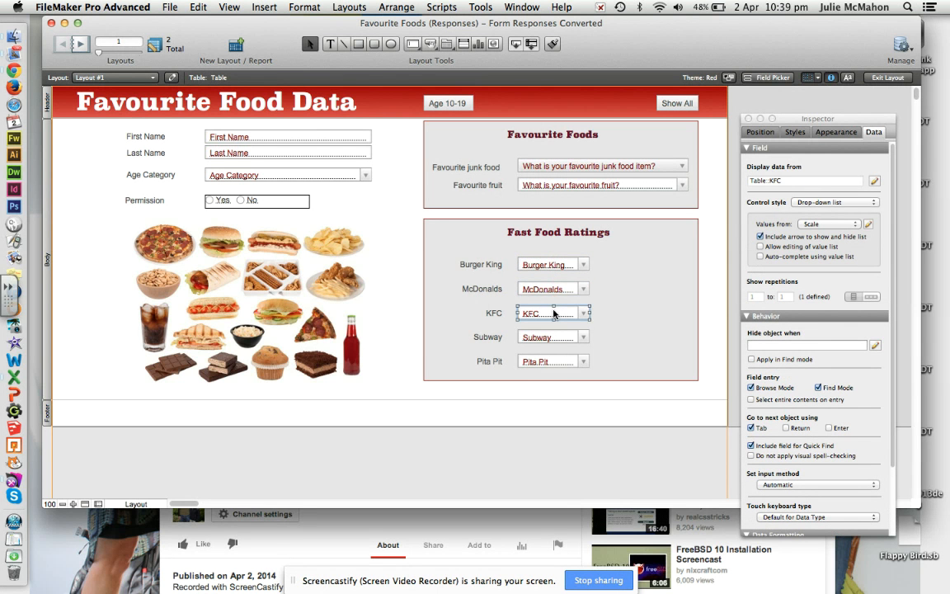
pyautogui.click(555, 268)
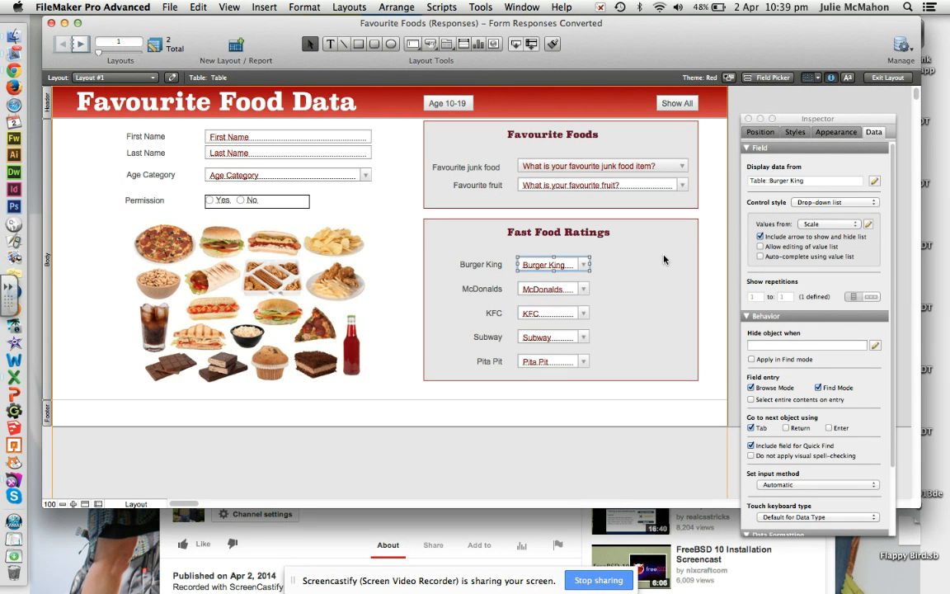
pyautogui.click(815, 204)
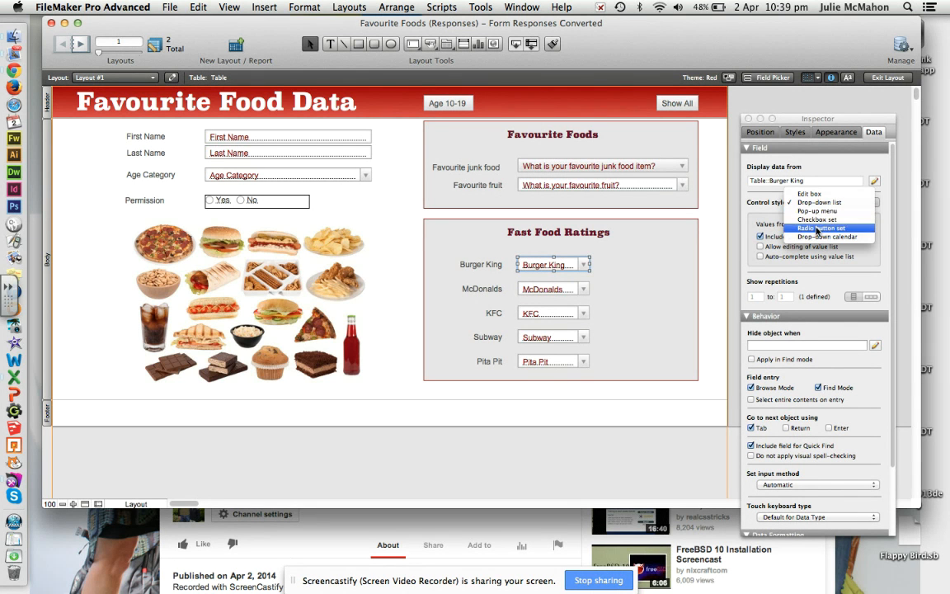
pyautogui.click(816, 227)
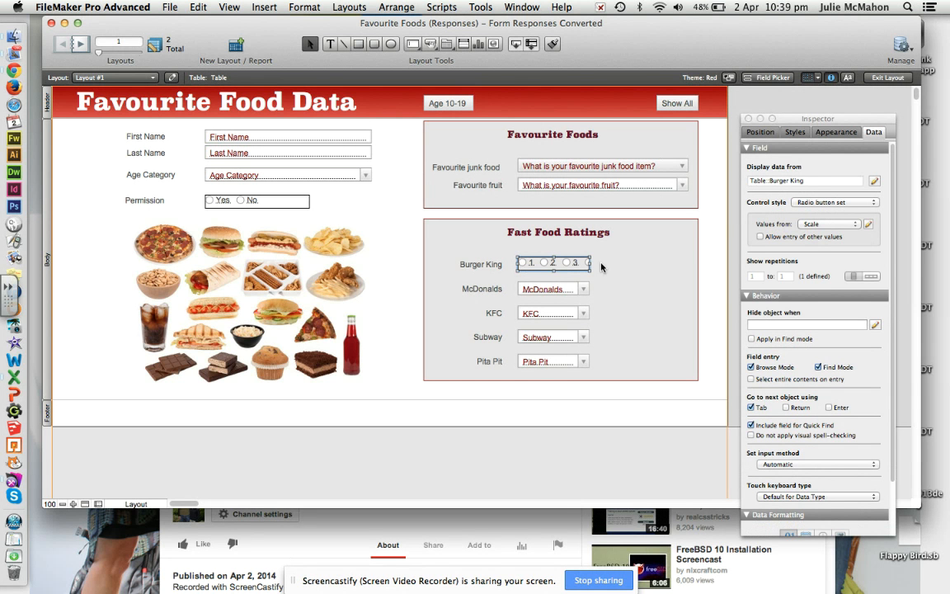
# Return the Burger King rating field to a drop-down list and include the arrow to show and hide the list
pyautogui.click(807, 203)
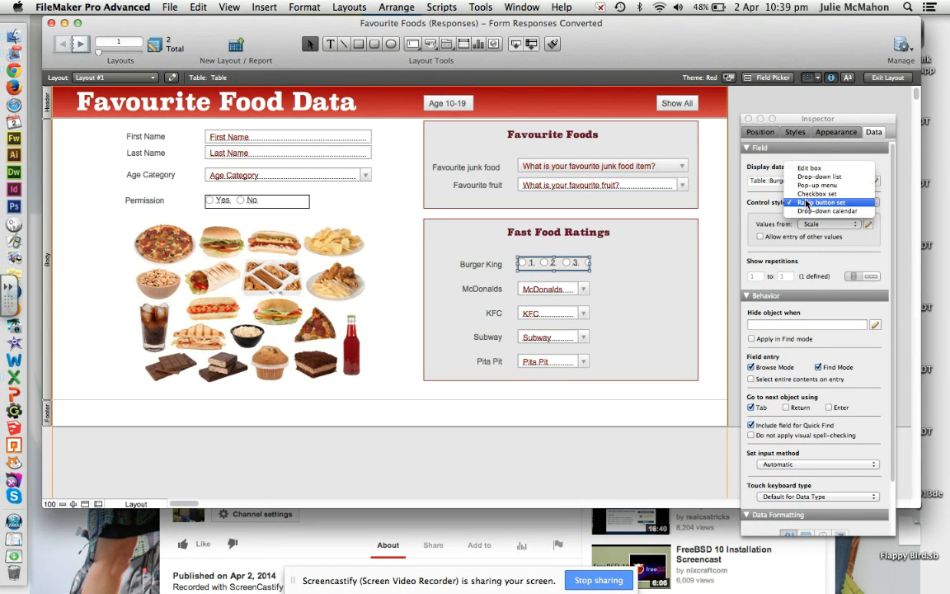
pyautogui.click(808, 178)
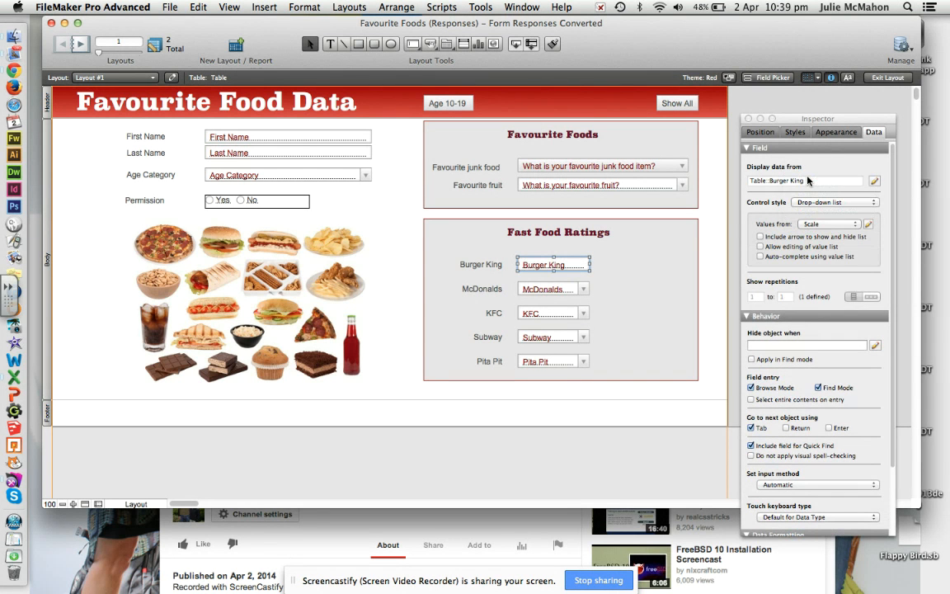
pyautogui.click(767, 239)
# Leave layout editing and start a find request for Age Category 10-19 with Burgers as the favourite junk food
pyautogui.click(887, 78)
pyautogui.click(599, 214)
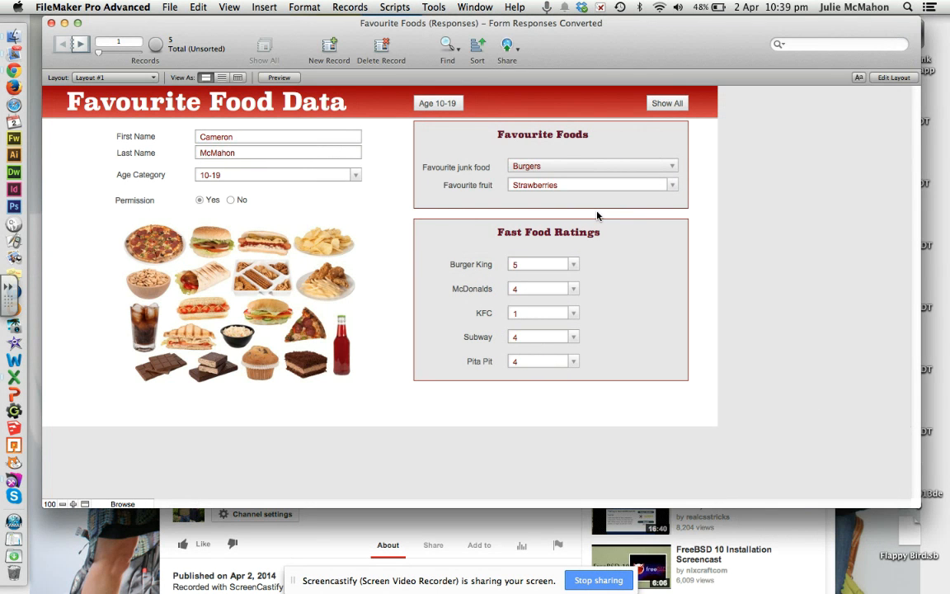
pyautogui.click(454, 47)
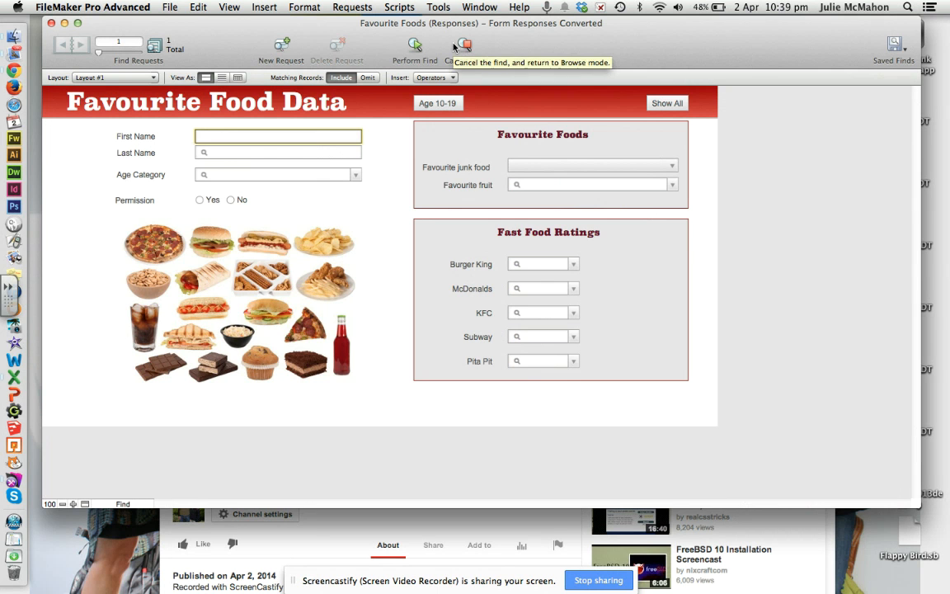
pyautogui.click(359, 176)
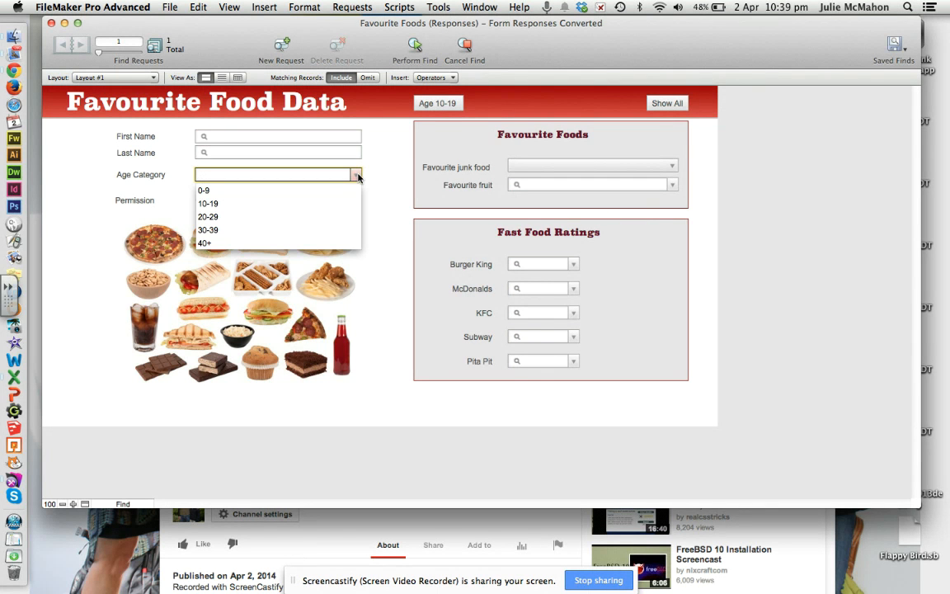
pyautogui.click(334, 203)
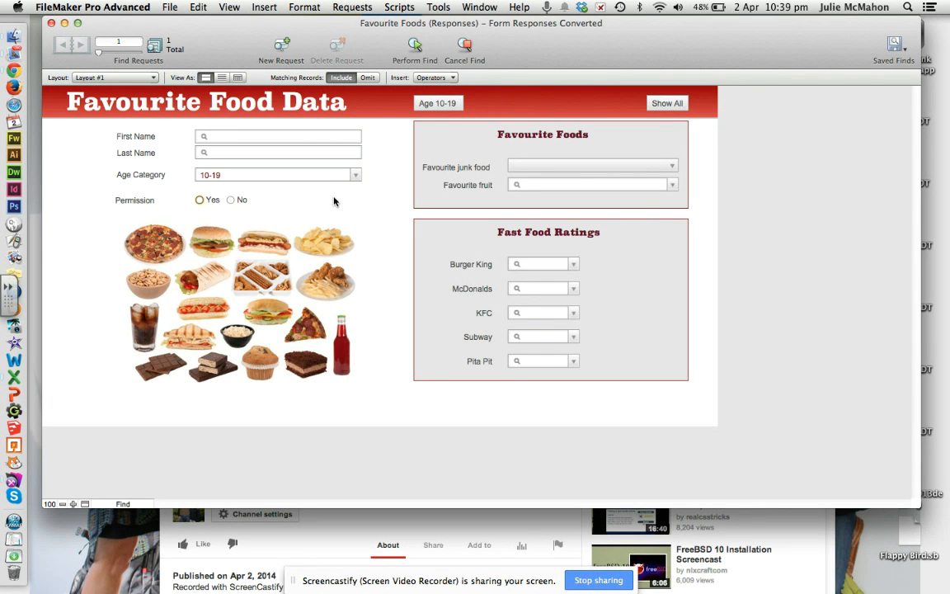
pyautogui.click(606, 167)
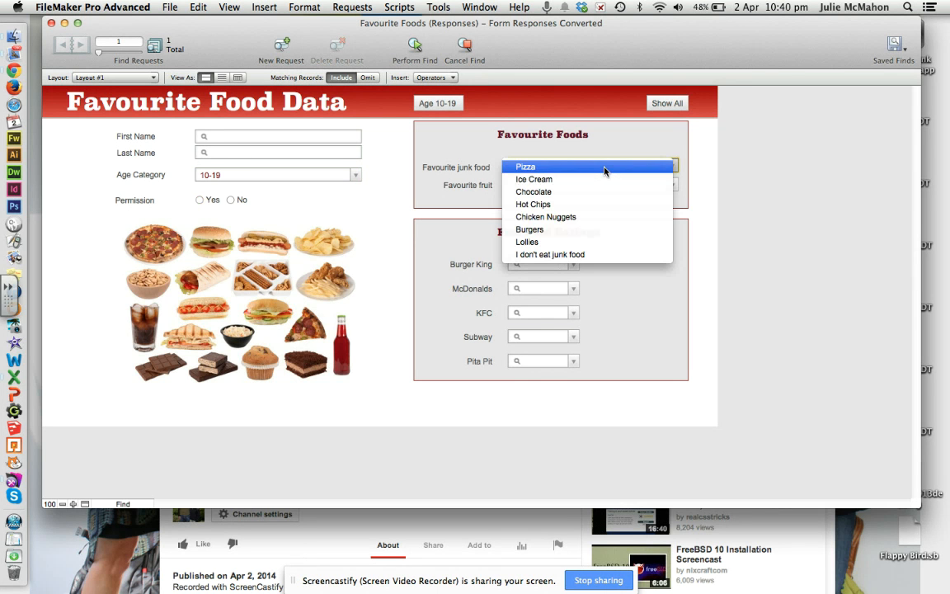
pyautogui.click(590, 232)
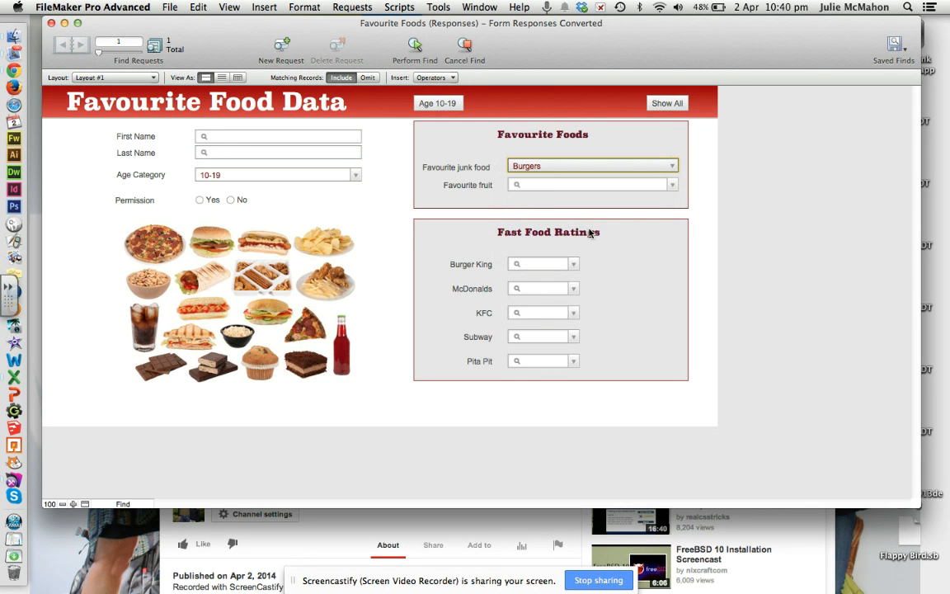
# Add the find criterion >3 to both the Burger King and McDonalds ratings, using the greater than operator
pyautogui.click(544, 264)
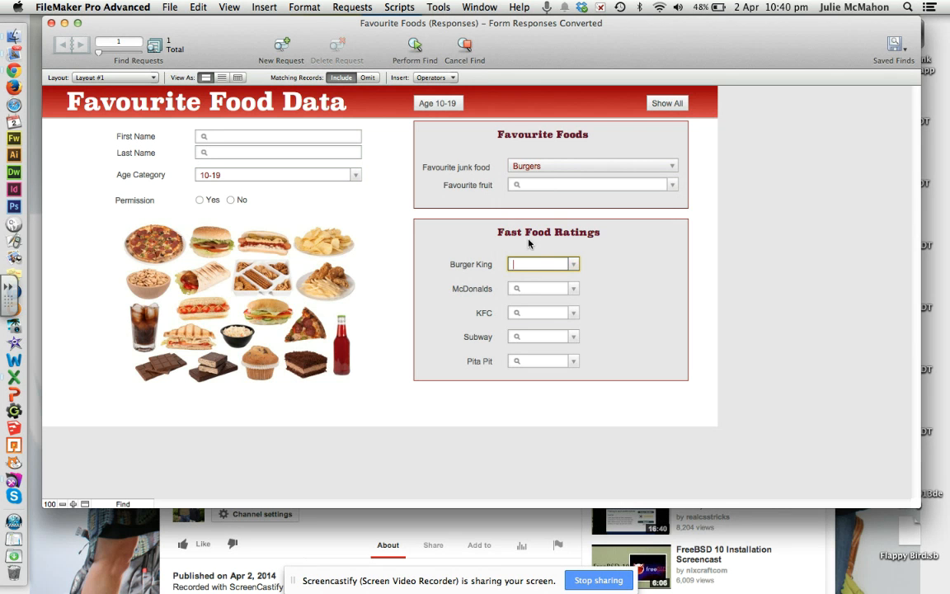
pyautogui.click(432, 77)
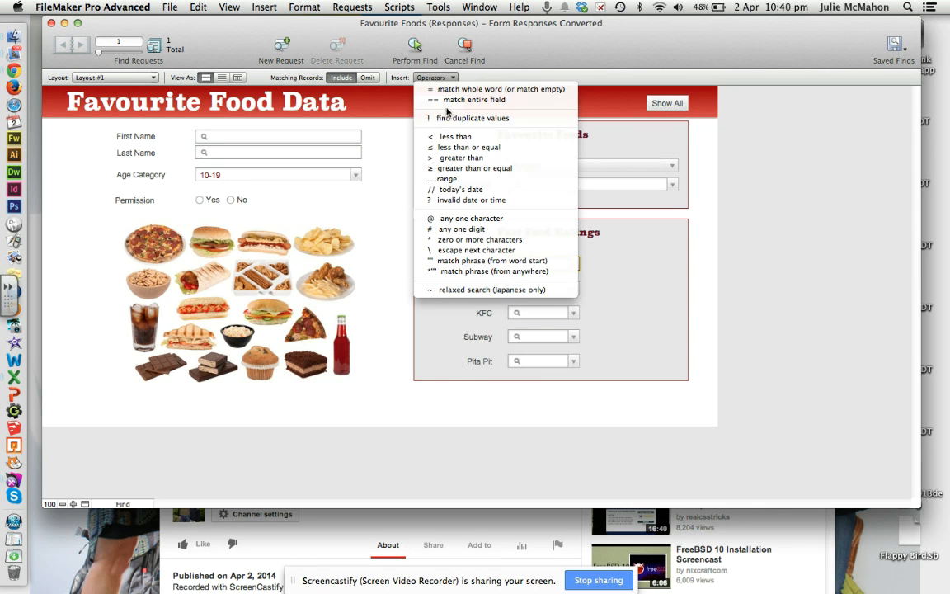
pyautogui.click(450, 158)
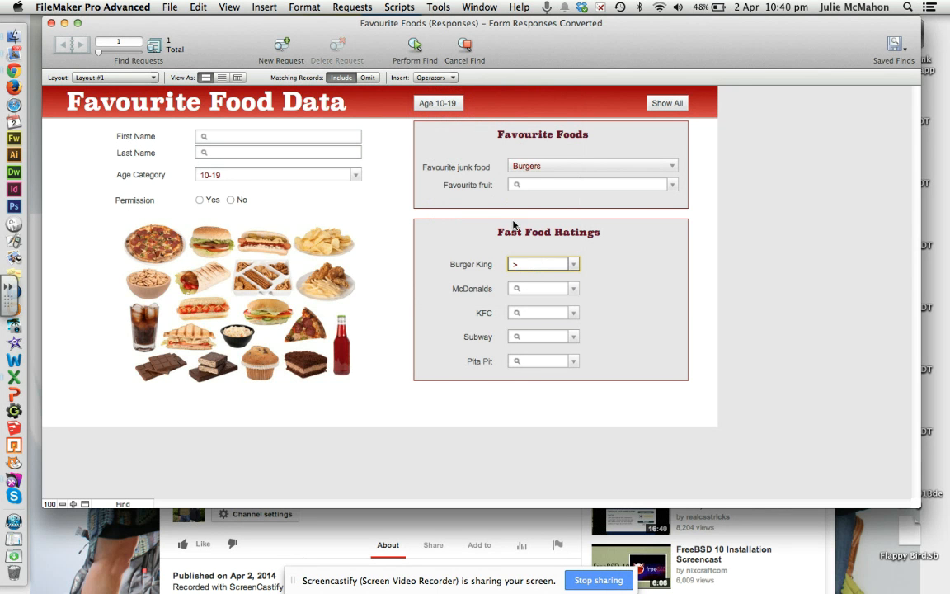
pyautogui.write('3')
pyautogui.click(532, 288)
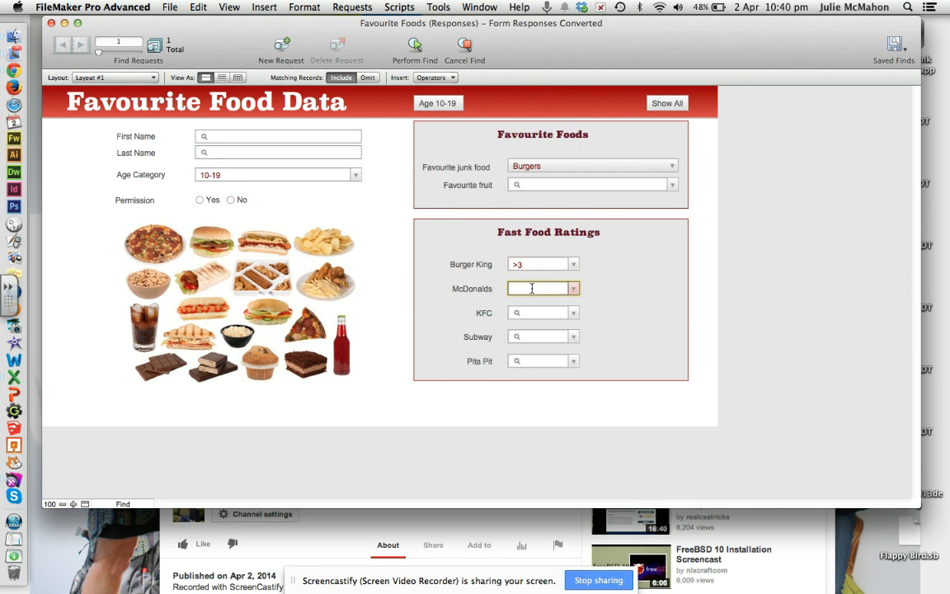
pyautogui.click(451, 76)
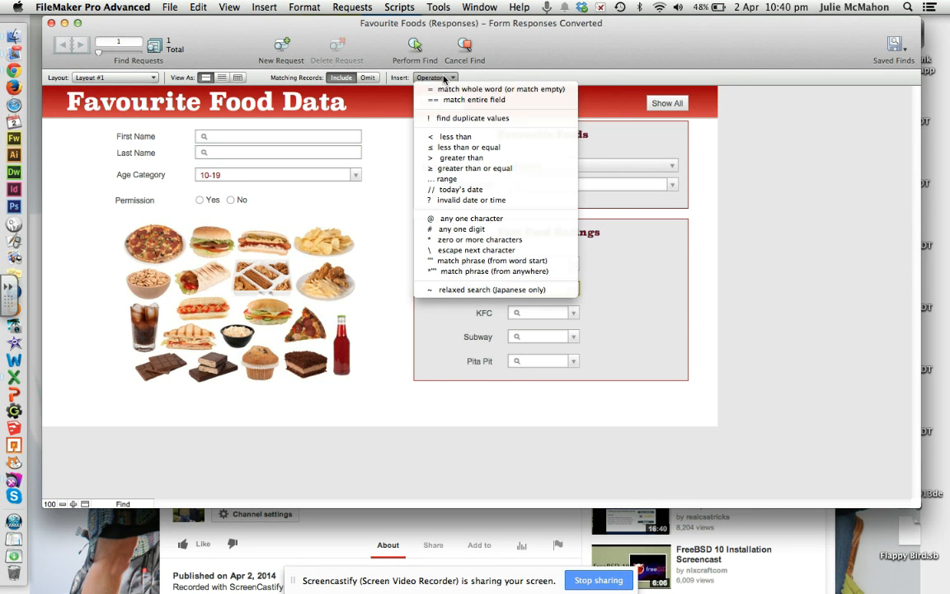
pyautogui.click(457, 158)
pyautogui.write('3')
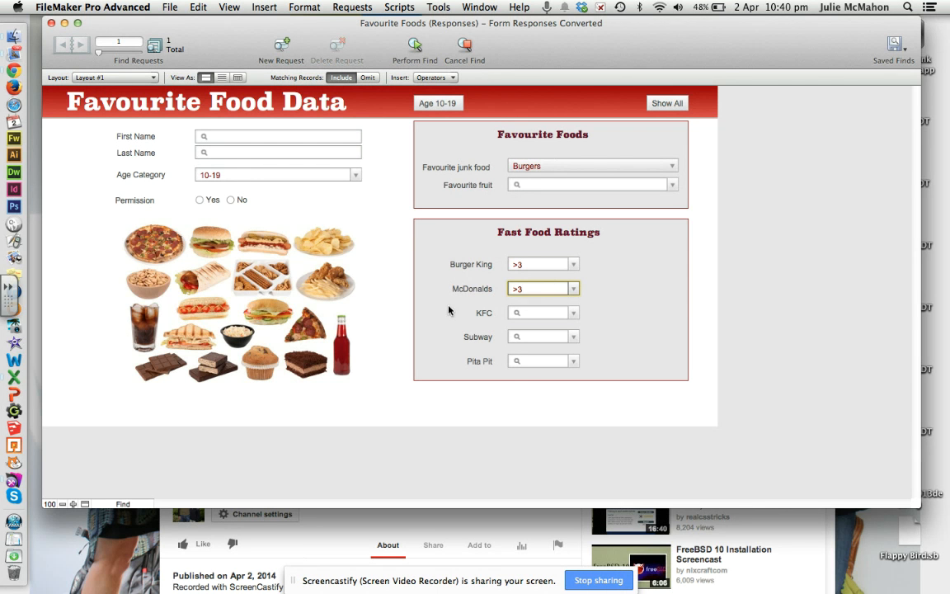
# Save the current find as "10-19 AND Burgers AND >3 AND >3", and perform it, viewing the second found record
pyautogui.click(899, 47)
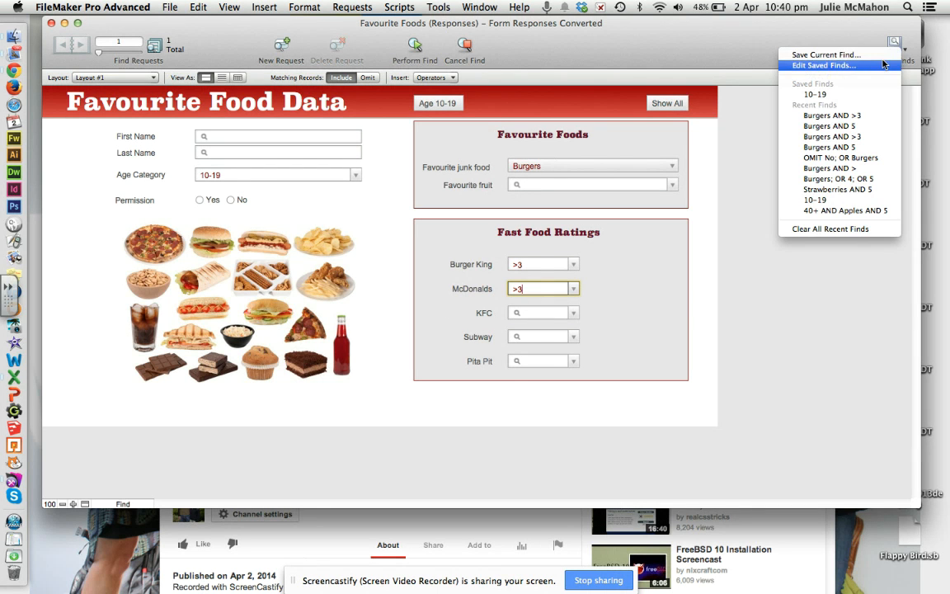
pyautogui.click(875, 56)
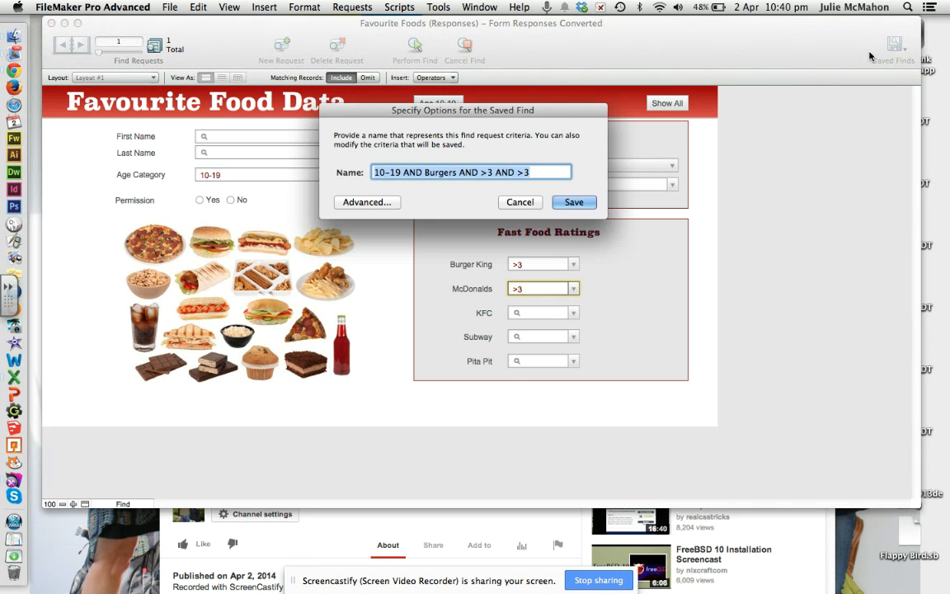
pyautogui.click(584, 207)
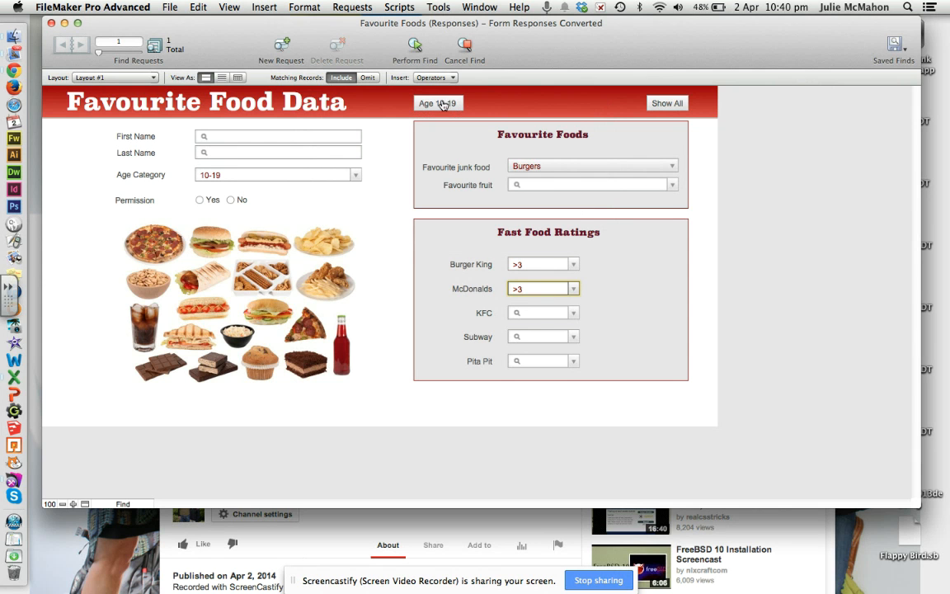
pyautogui.click(417, 49)
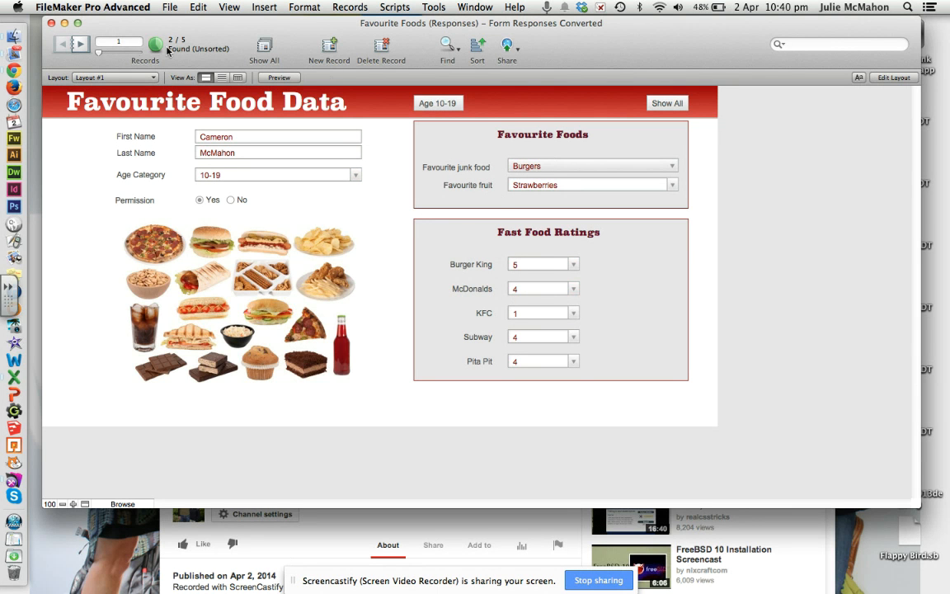
pyautogui.click(81, 44)
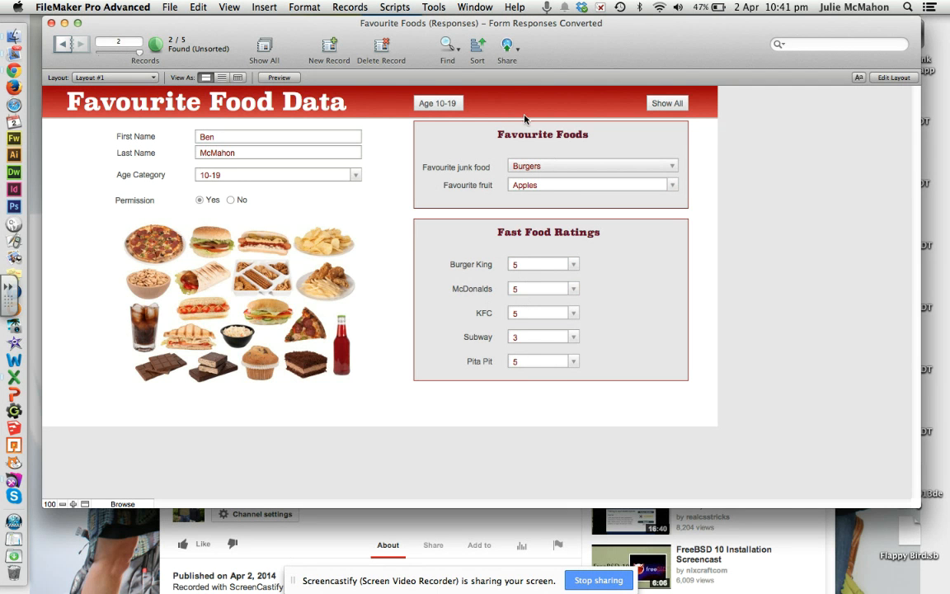
# Insert a layout button that runs Perform Find with the existing 10-19 and burgers find request and changes to a hand cursor
pyautogui.click(893, 78)
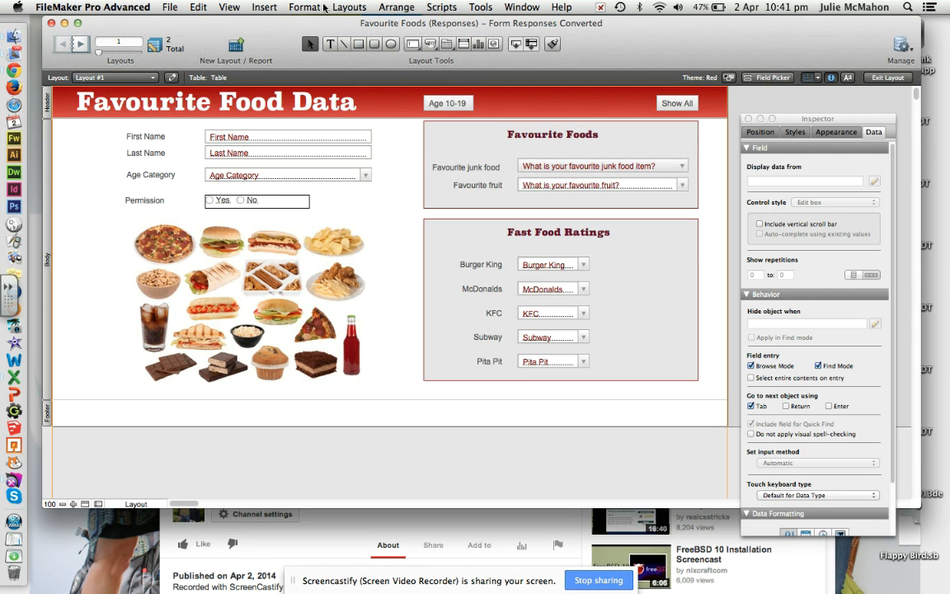
pyautogui.click(264, 8)
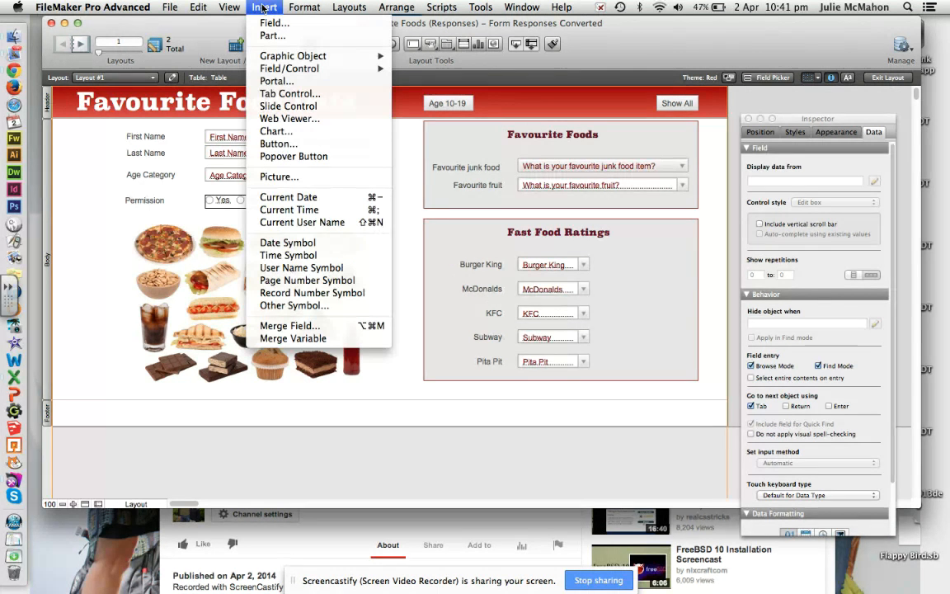
pyautogui.click(278, 143)
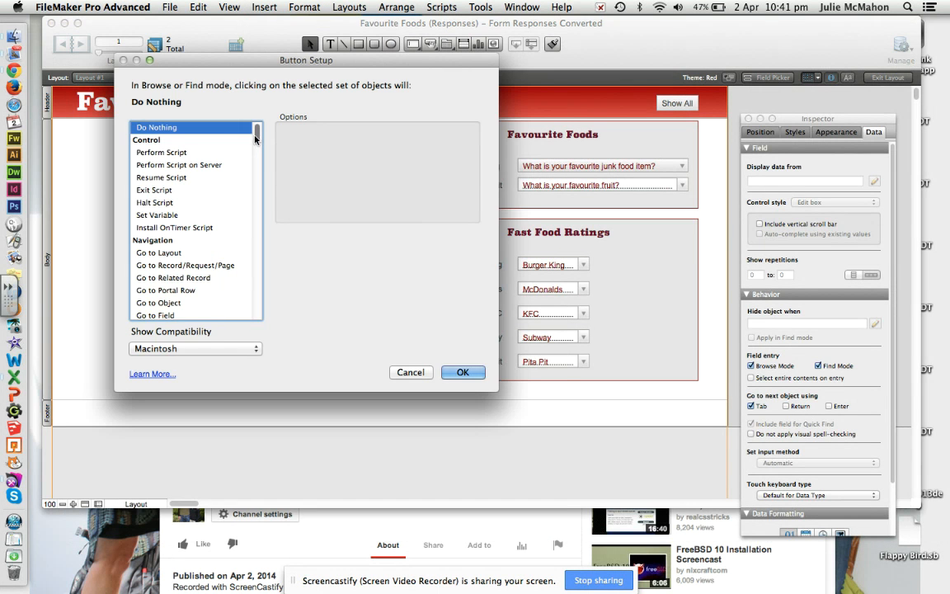
pyautogui.moveTo(256, 132); pyautogui.dragTo(257, 225)
pyautogui.click(184, 180)
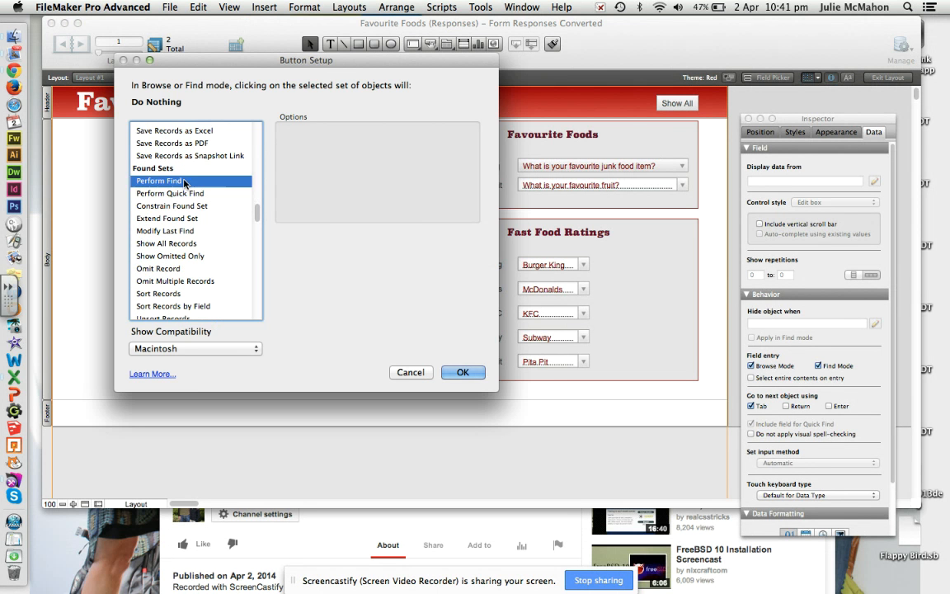
pyautogui.click(295, 206)
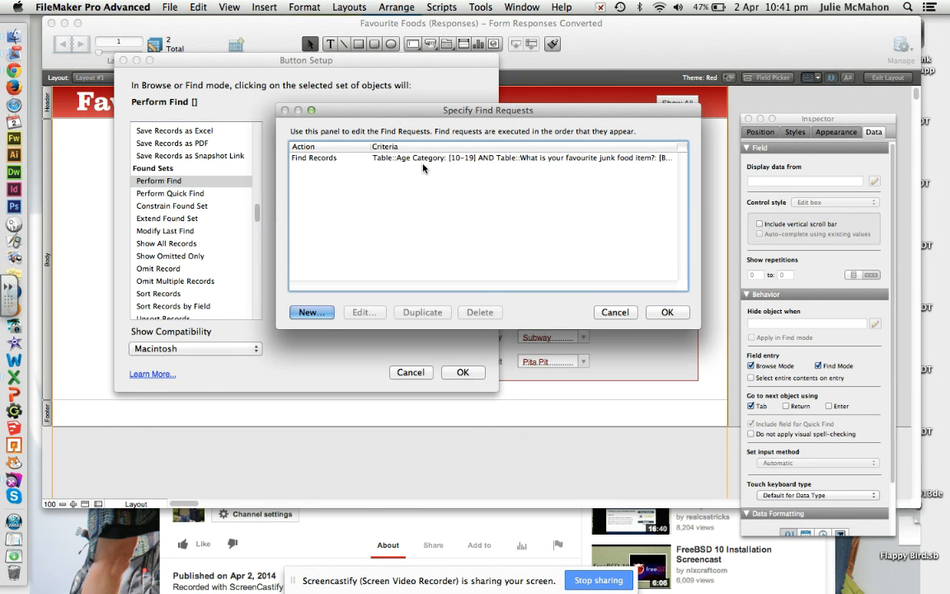
pyautogui.click(382, 156)
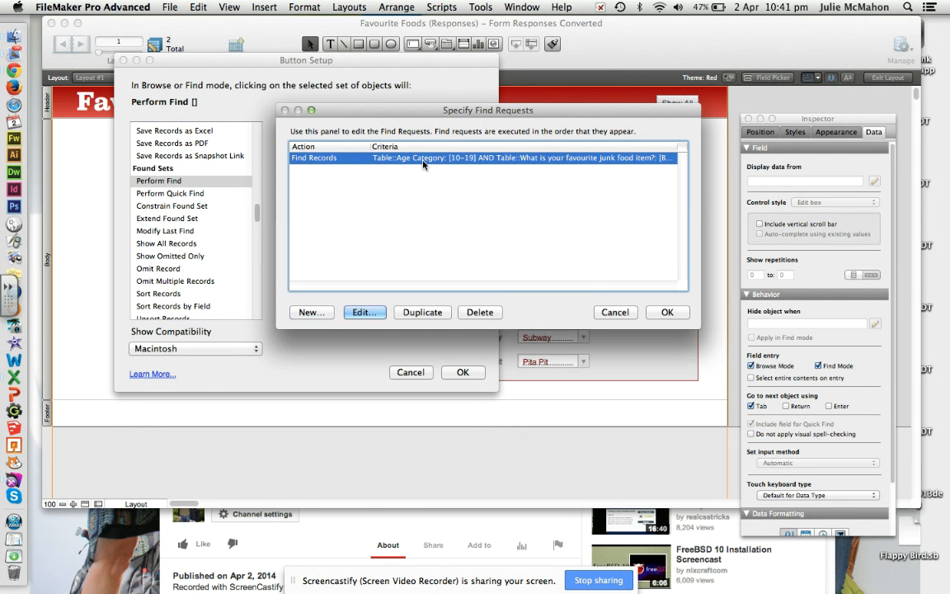
pyautogui.click(667, 312)
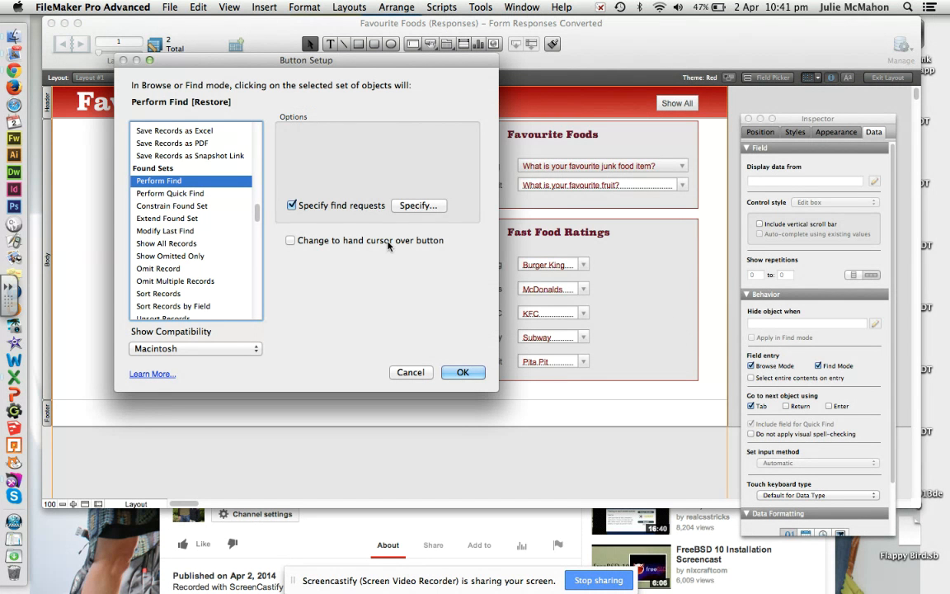
pyautogui.click(290, 240)
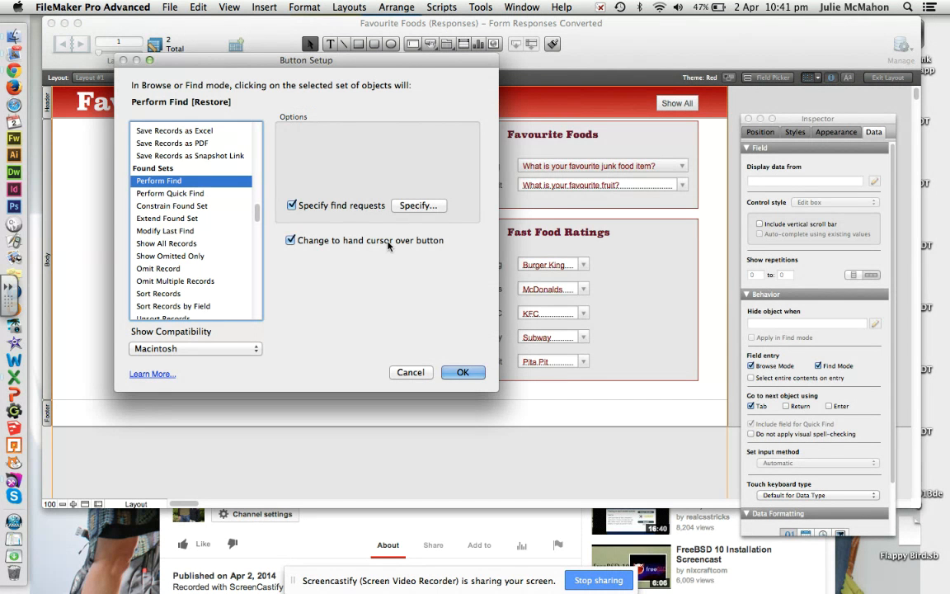
pyautogui.click(463, 373)
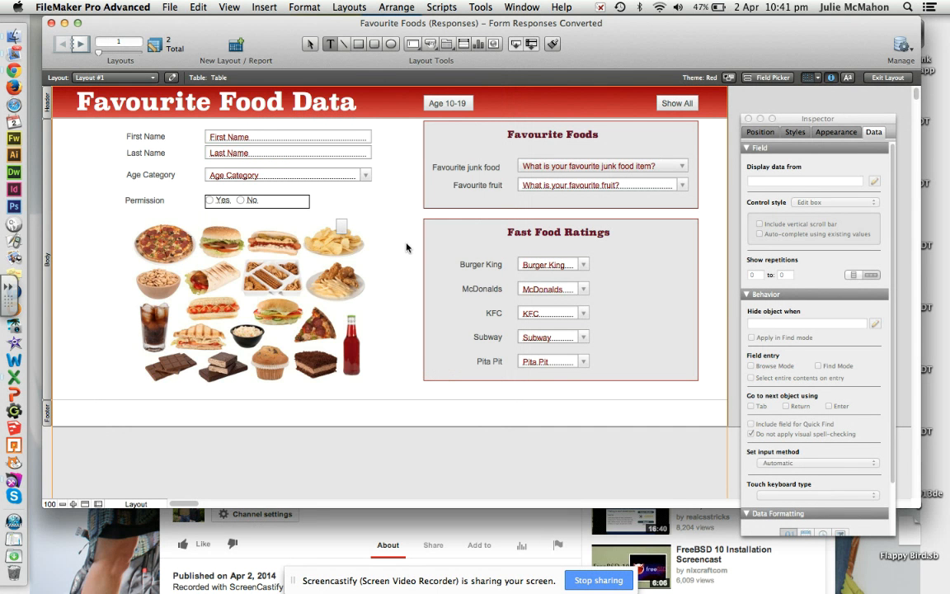
# Label the new button "Teenage Burger Favourites" and move it into the header between the Age 10-19 and Show All buttons
pyautogui.write('Teenage Burger')
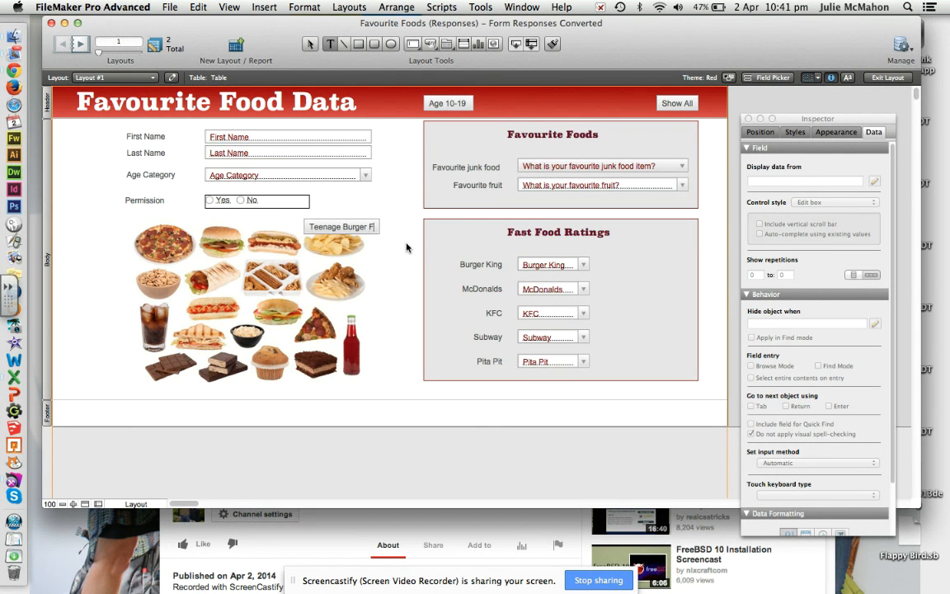
pyautogui.write(' Favou')
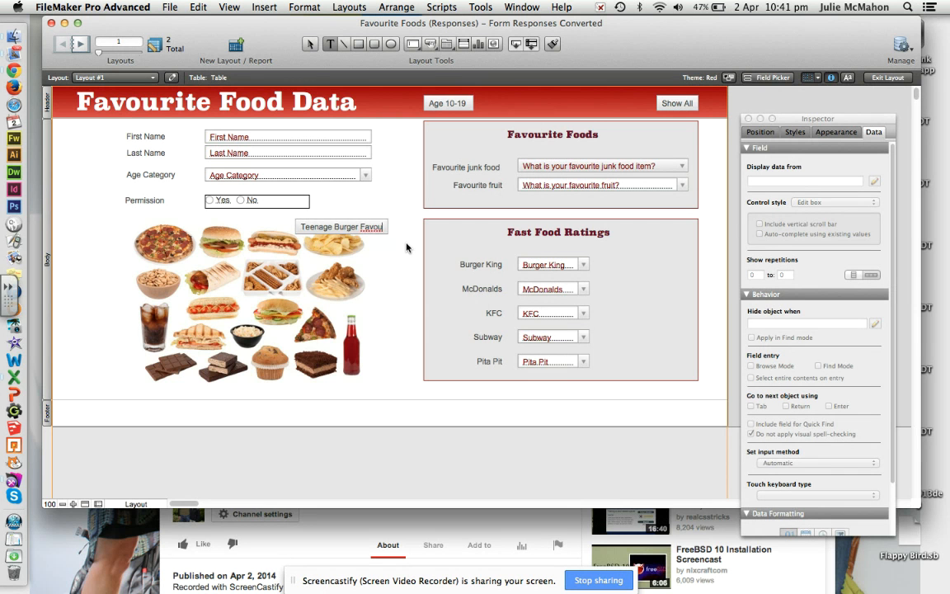
pyautogui.write('rites')
pyautogui.click(407, 248)
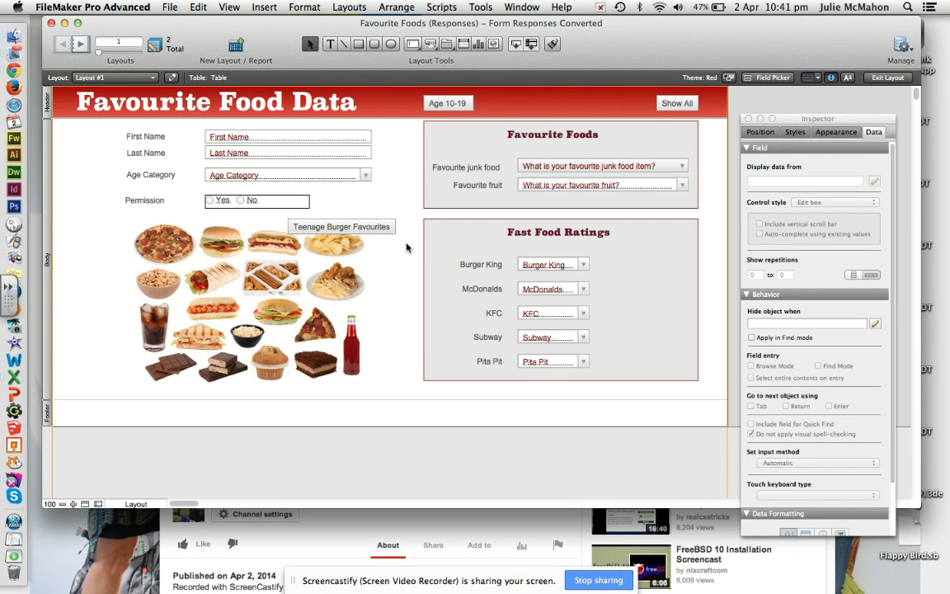
pyautogui.moveTo(375, 229); pyautogui.dragTo(574, 107)
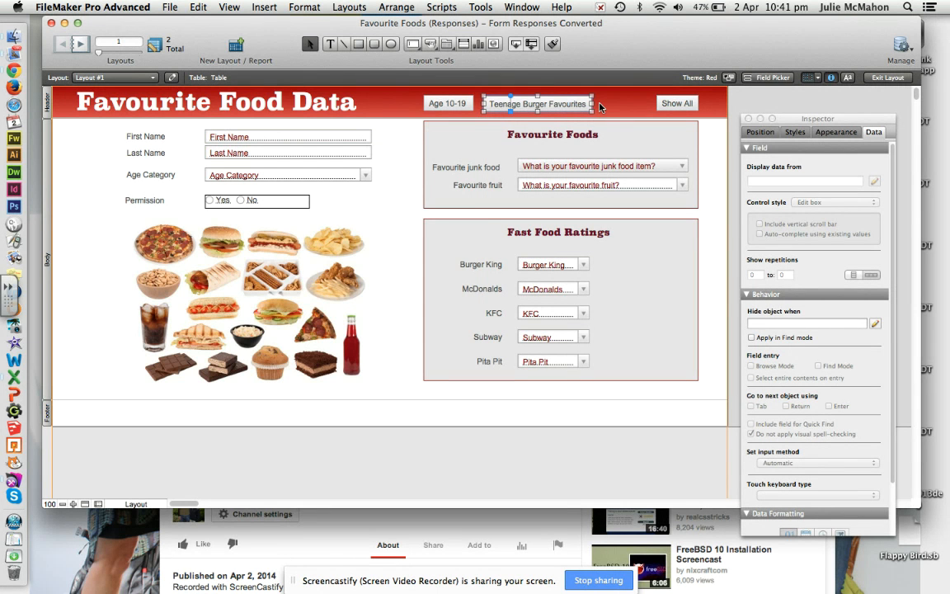
# Align the top edges of the Age 10-19 and Teenage Burger Favourites buttons
pyautogui.keyDown('shift'); pyautogui.click(449, 102); pyautogui.keyUp('shift')
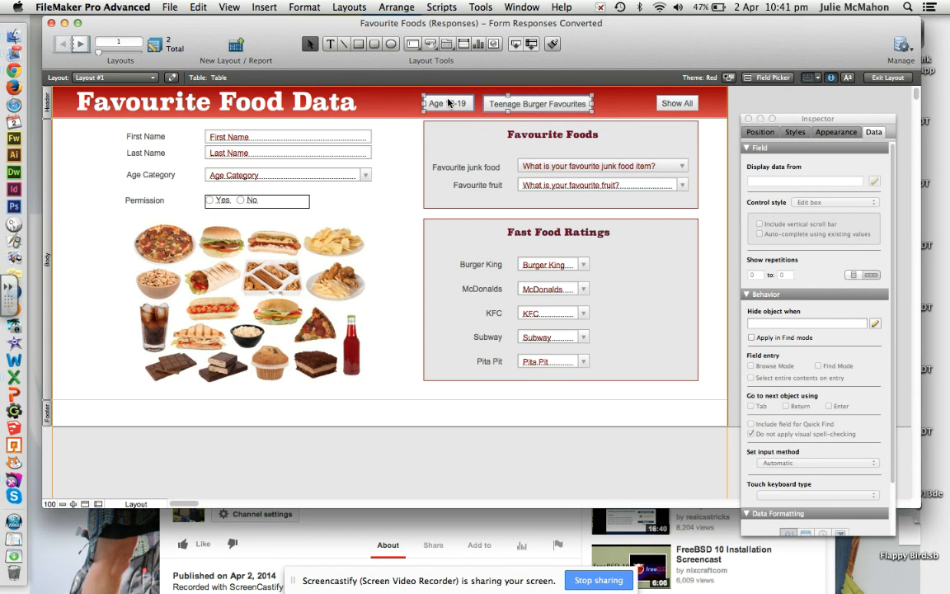
pyautogui.click(760, 132)
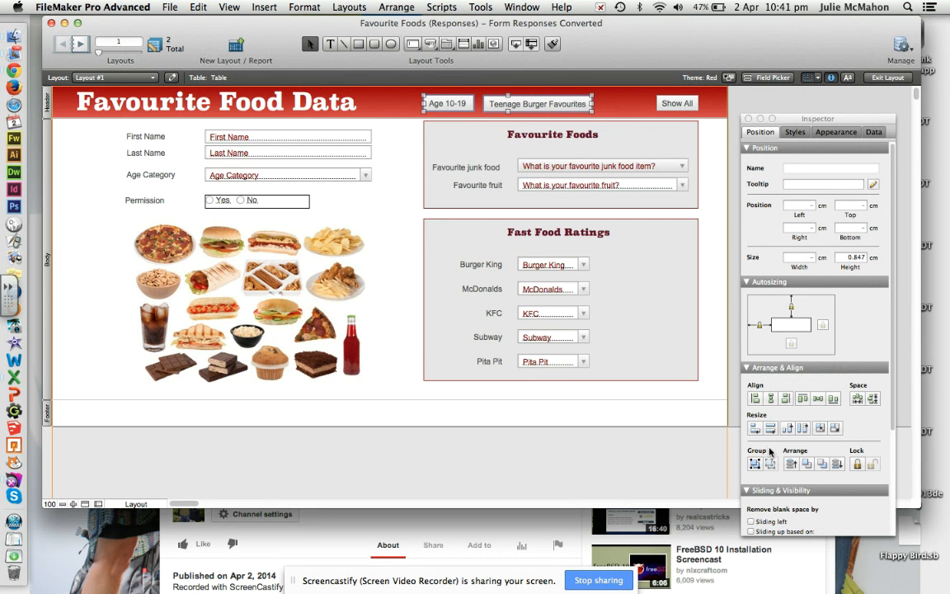
pyautogui.click(802, 400)
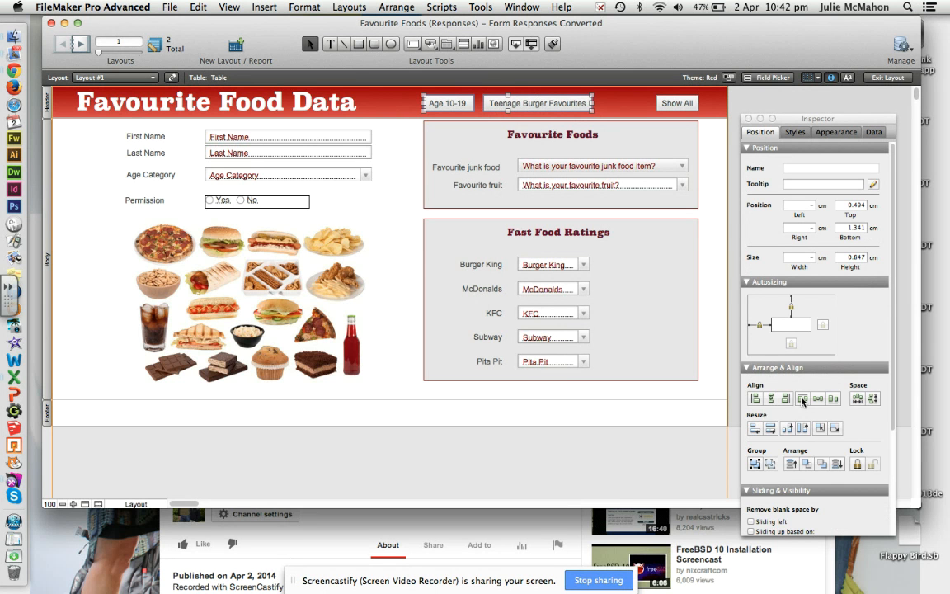
pyautogui.click(640, 108)
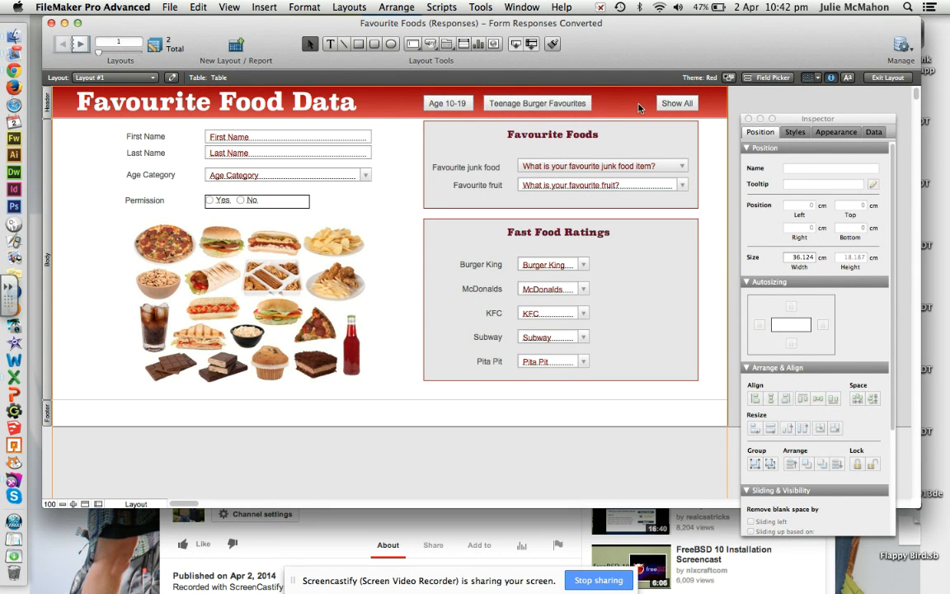
# Distribute the Age 10-19, Teenage Burger Favourites and Show All buttons evenly across the header, and leave layout editing
pyautogui.click(455, 102)
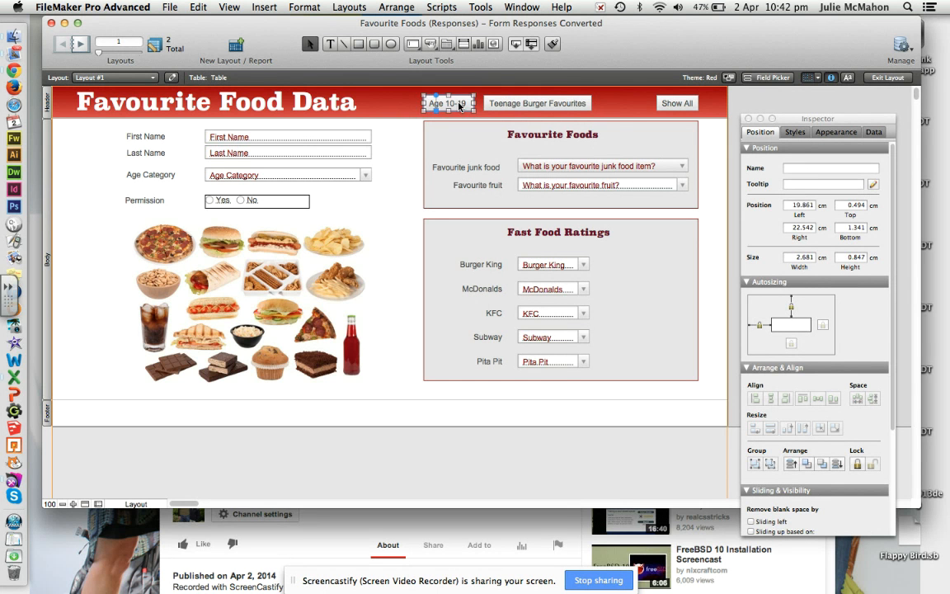
pyautogui.keyDown('shift'); pyautogui.click(490, 102); pyautogui.keyUp('shift')
pyautogui.keyDown('shift'); pyautogui.click(661, 108); pyautogui.keyUp('shift')
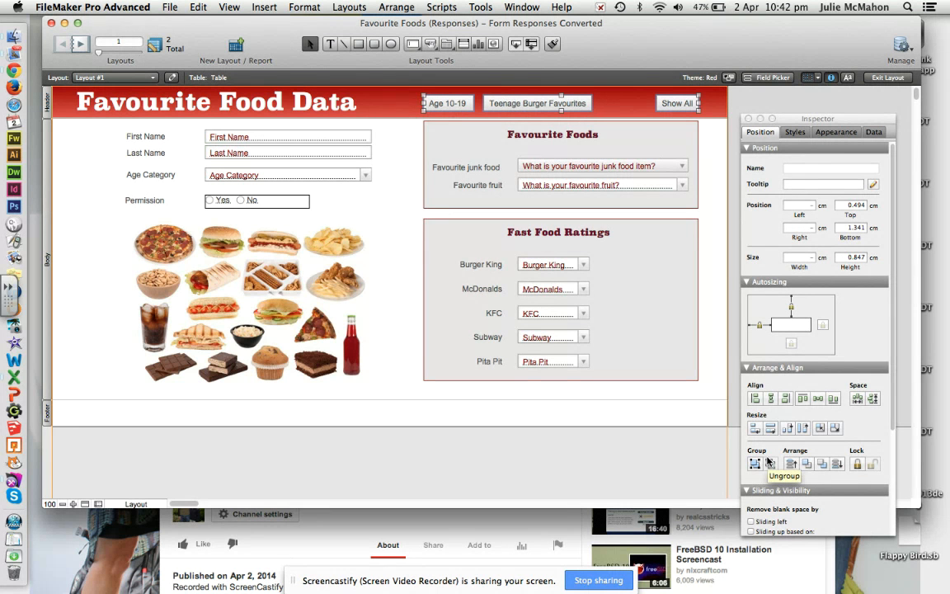
pyautogui.click(858, 399)
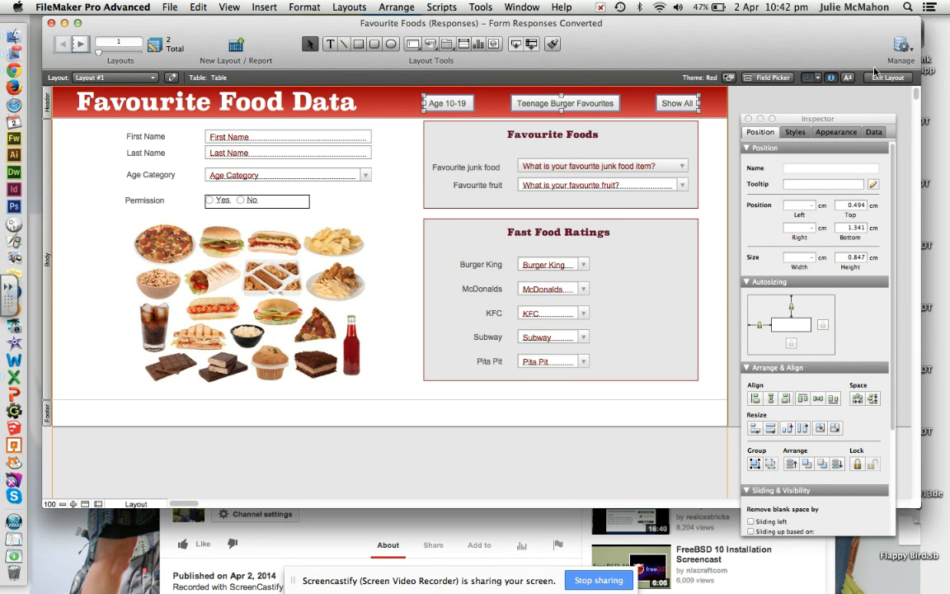
pyautogui.click(897, 79)
pyautogui.click(601, 215)
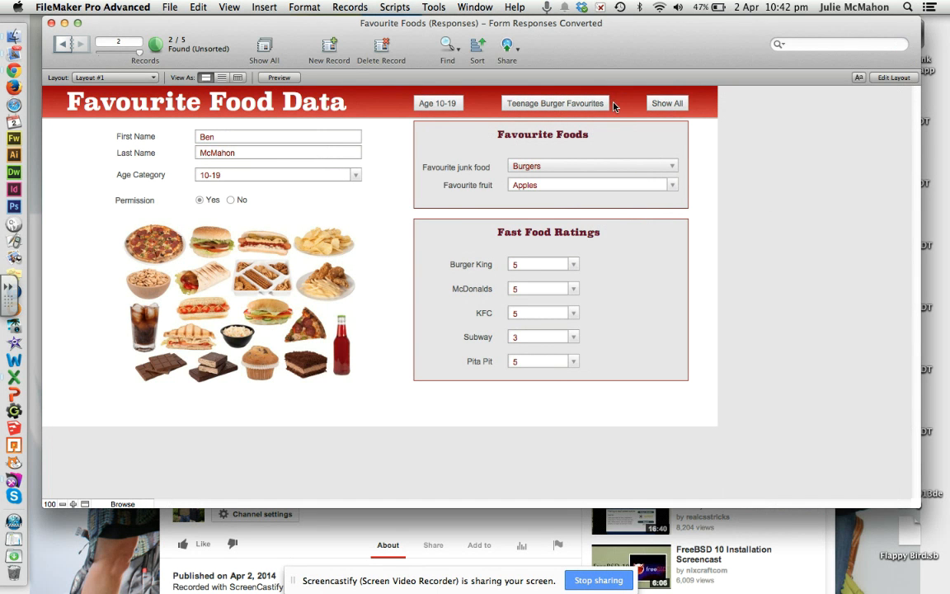
# Test the Show All, Age 10-19 and Teenage Burger Favourites buttons, finishing with the teenage burger find
pyautogui.click(673, 105)
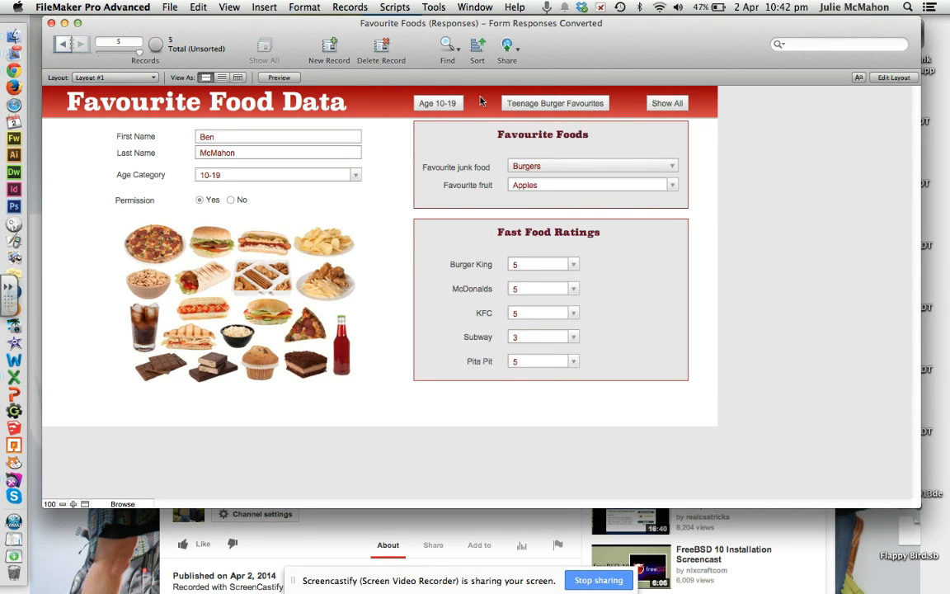
pyautogui.click(556, 104)
pyautogui.click(432, 105)
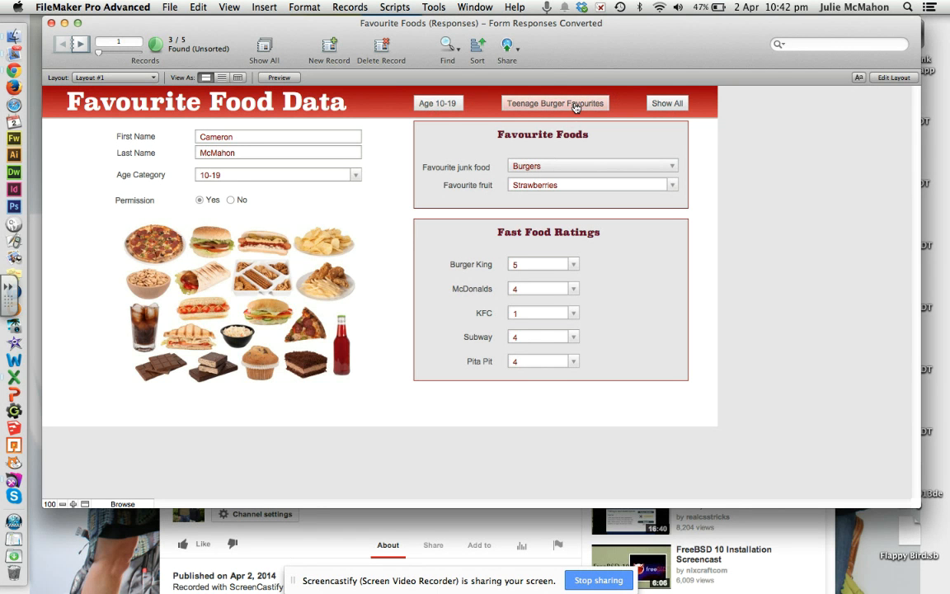
pyautogui.click(663, 108)
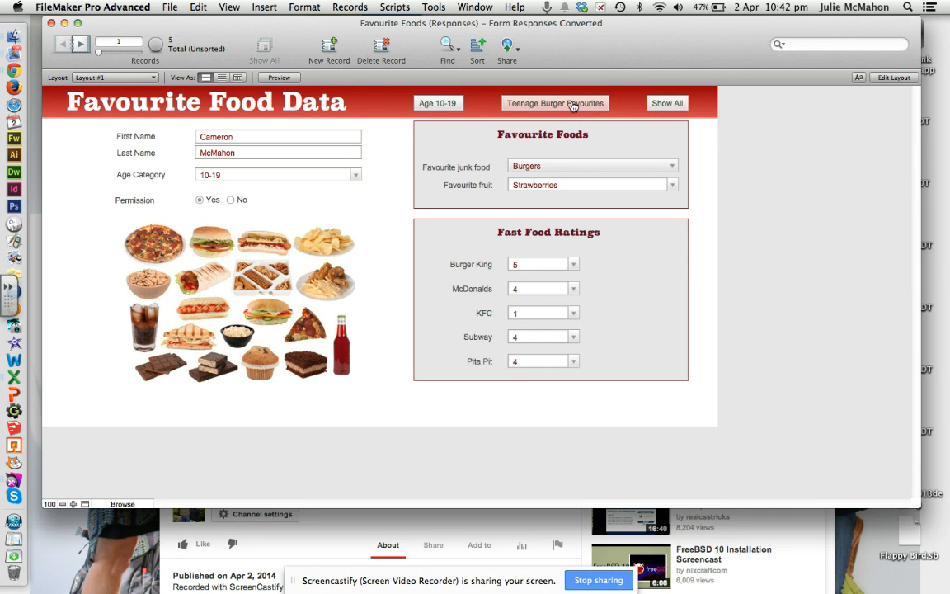
pyautogui.click(573, 104)
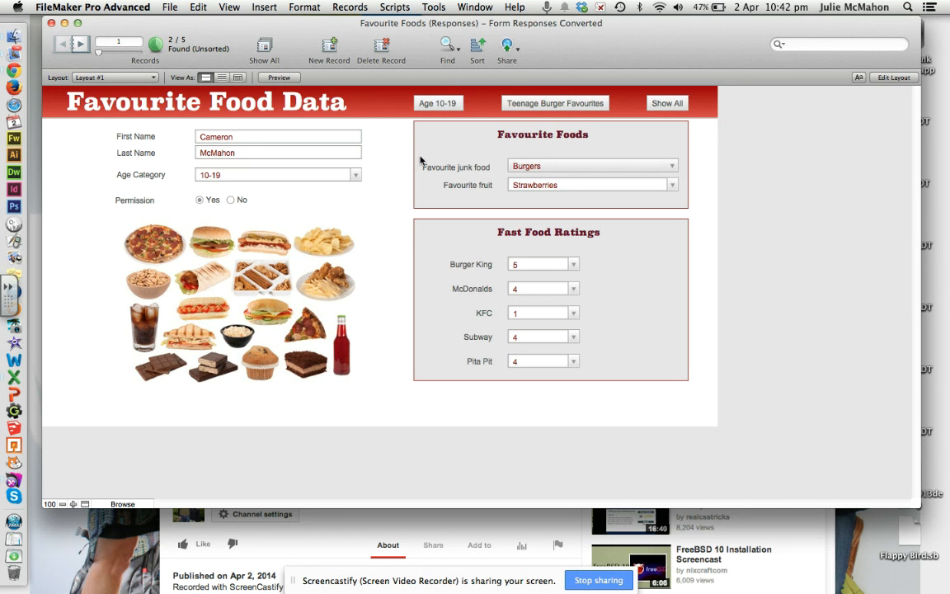
# Create a new record with the person's first and last name, Age Category 10-19 and Permission Yes
pyautogui.click(331, 51)
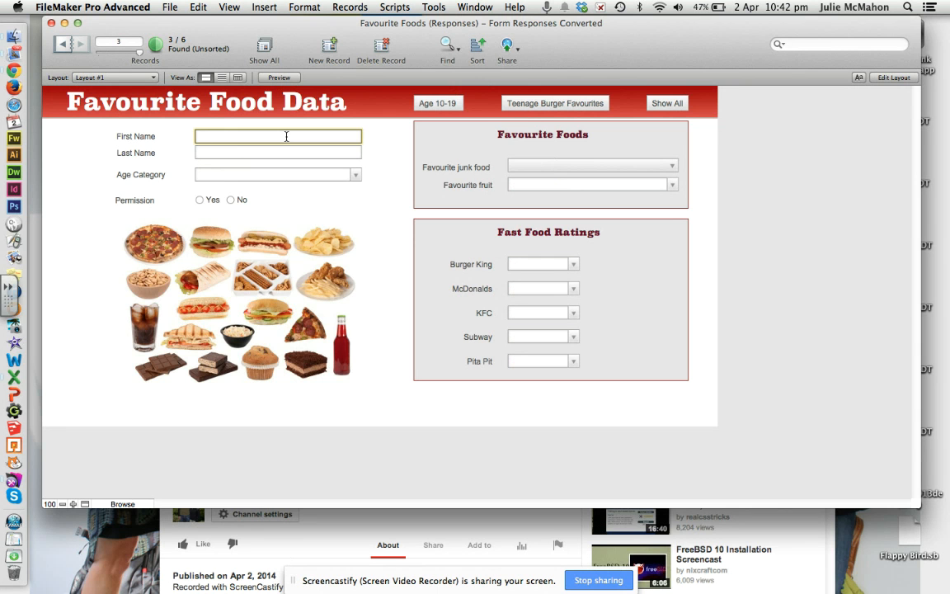
pyautogui.write('Cleo')
pyautogui.press('Tab')
pyautogui.write('McMahon')
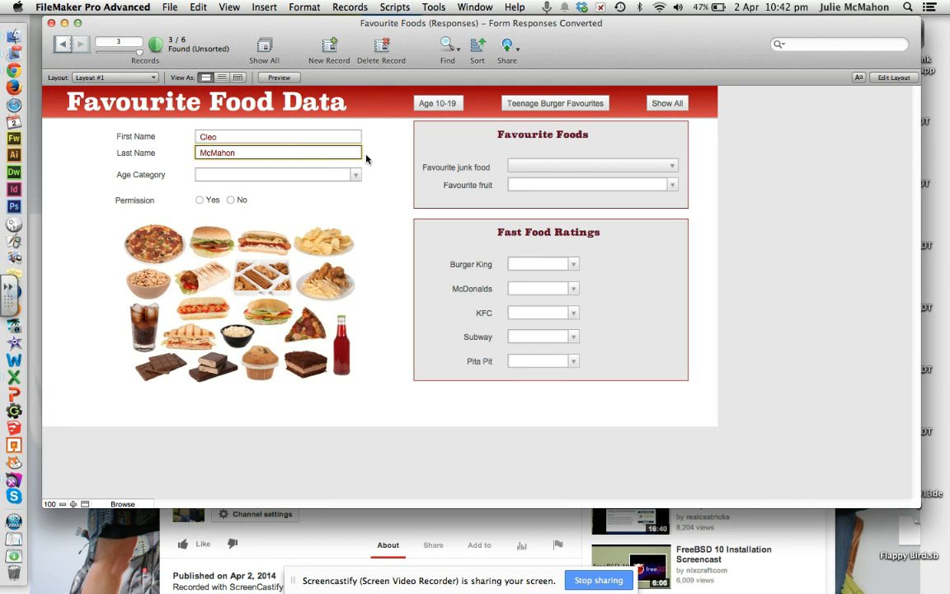
pyautogui.click(355, 176)
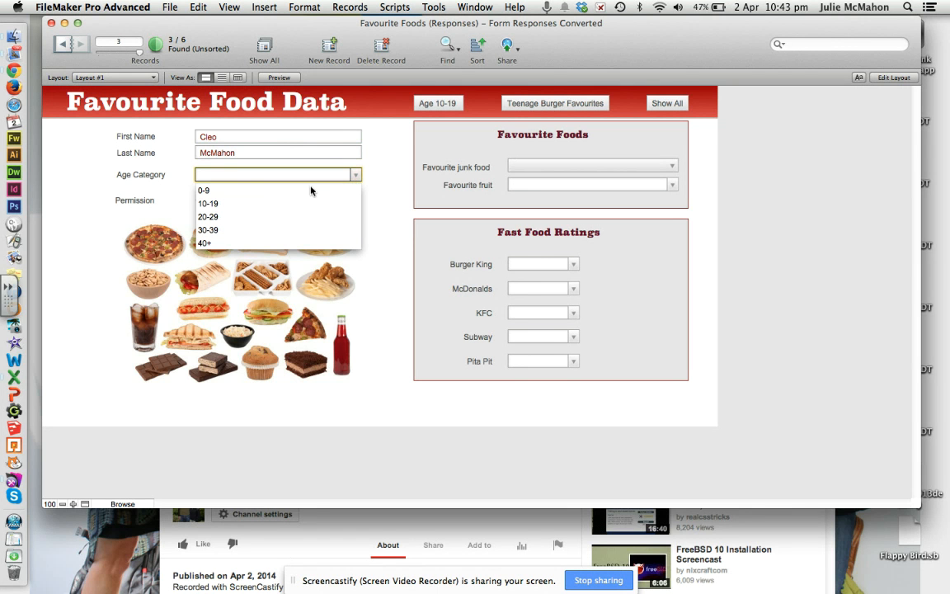
pyautogui.click(213, 204)
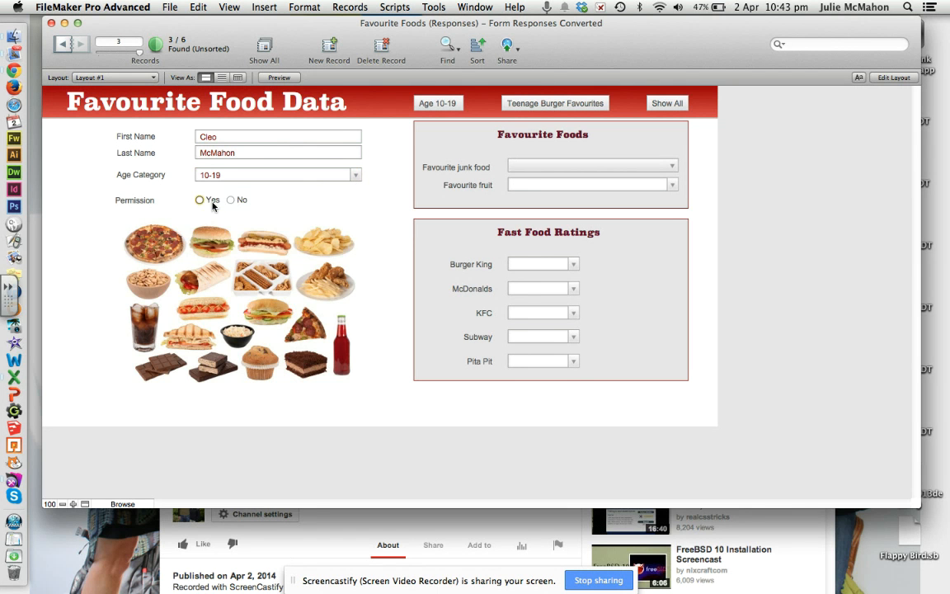
pyautogui.click(198, 199)
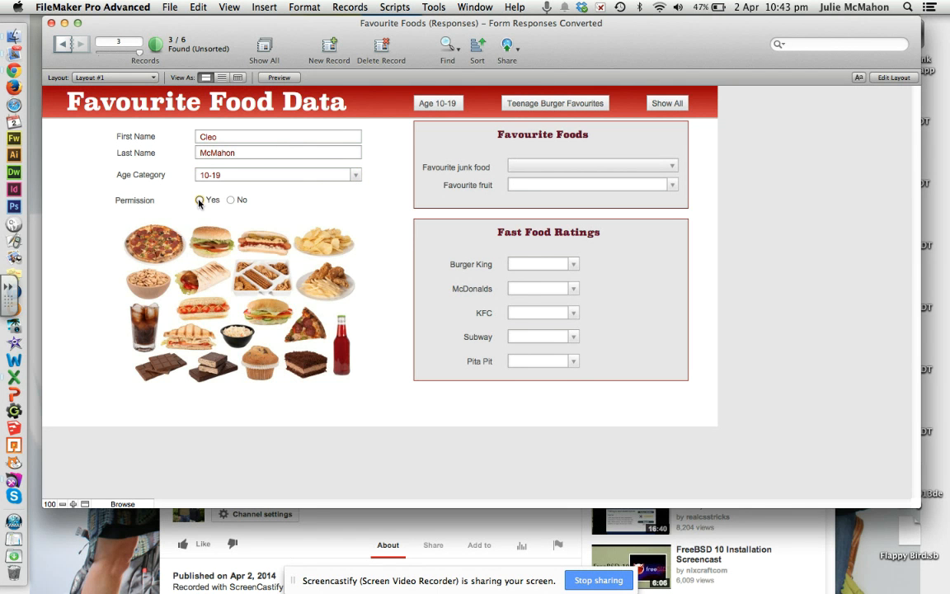
# Set the new record's favourite junk food to Burgers and favourite fruit to Kiwi Fruit
pyautogui.click(650, 166)
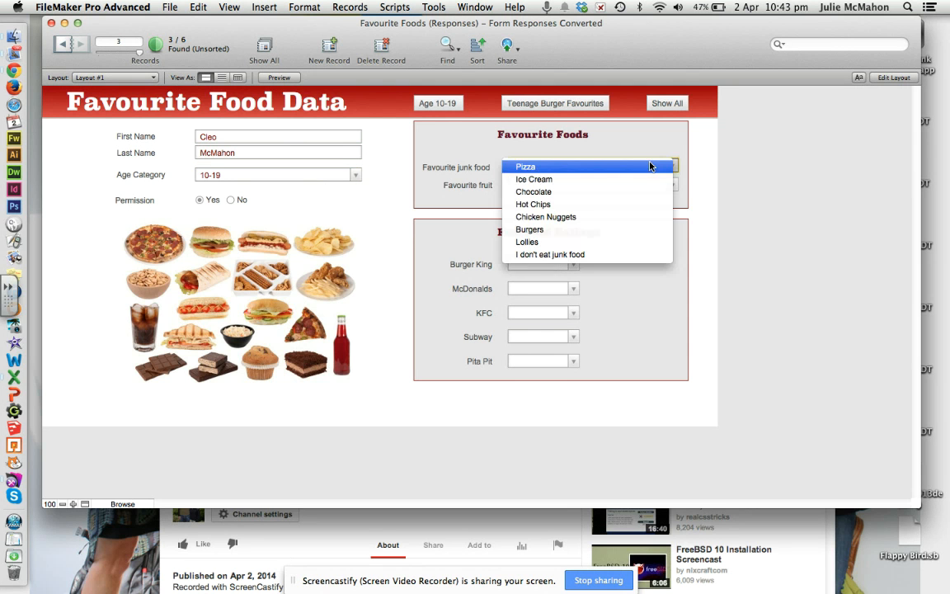
pyautogui.click(601, 229)
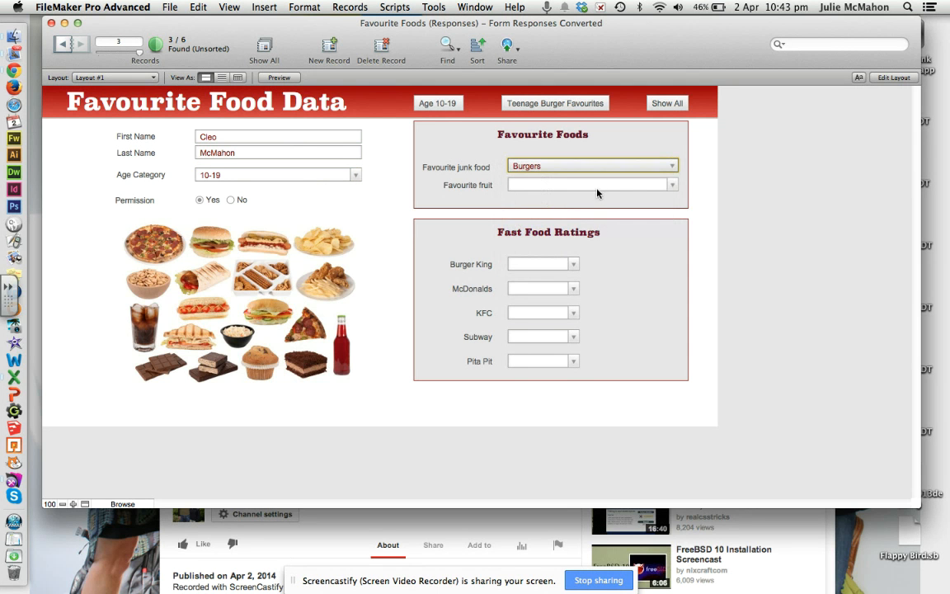
pyautogui.click(674, 187)
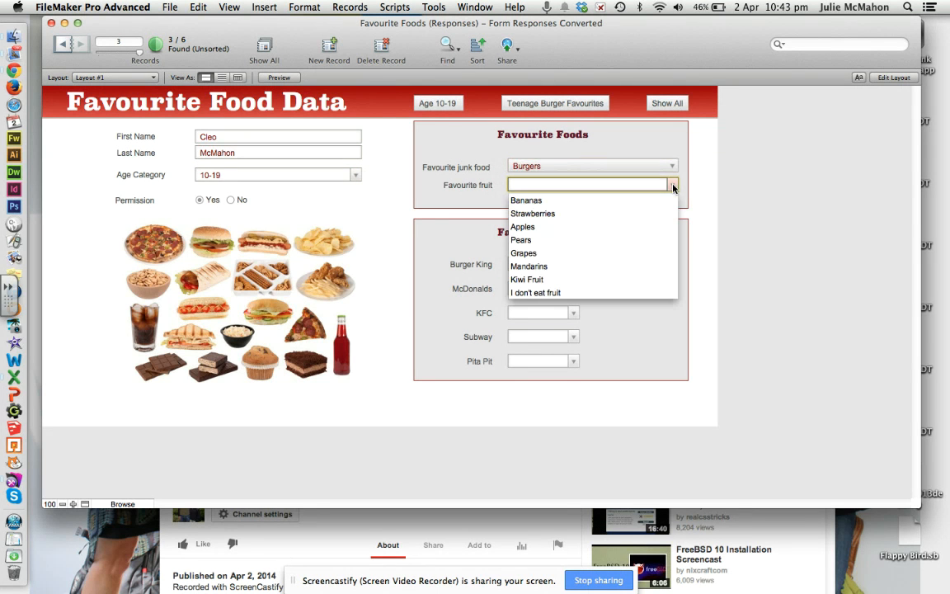
pyautogui.click(530, 278)
# Rate Burger King 4, McDonalds 4, KFC 2, Subway 2 and Pita Pit 4 in the new record
pyautogui.click(532, 263)
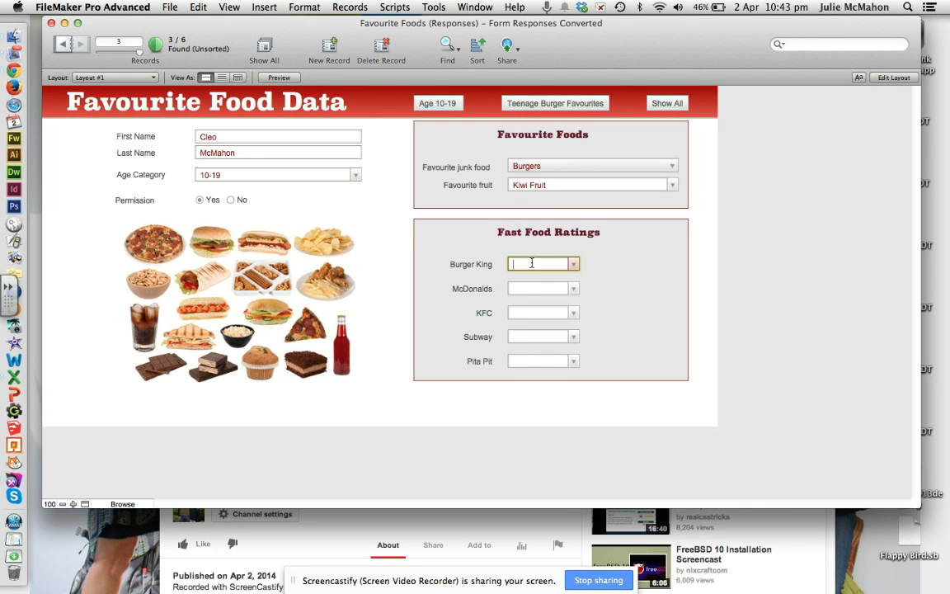
pyautogui.click(572, 264)
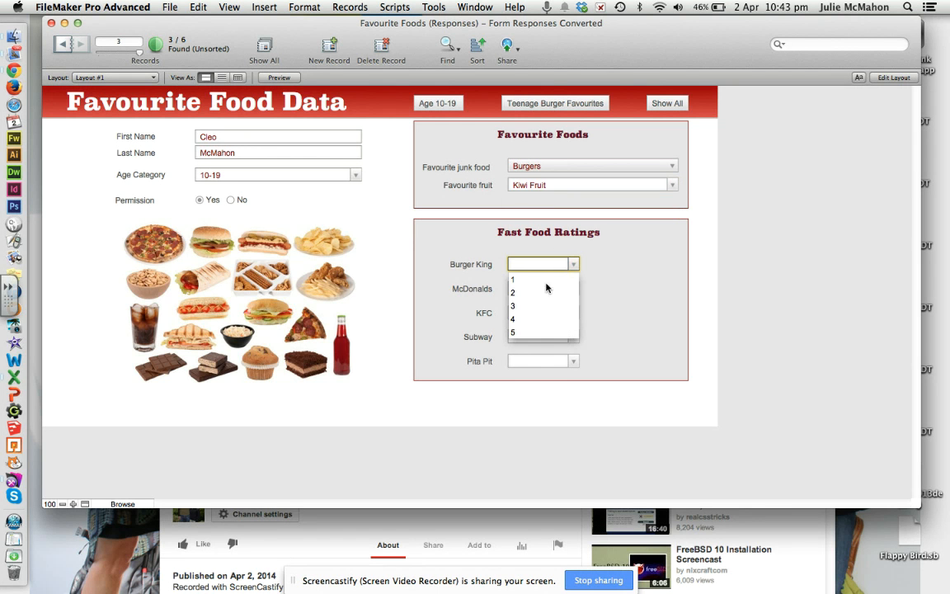
pyautogui.click(546, 318)
pyautogui.click(573, 289)
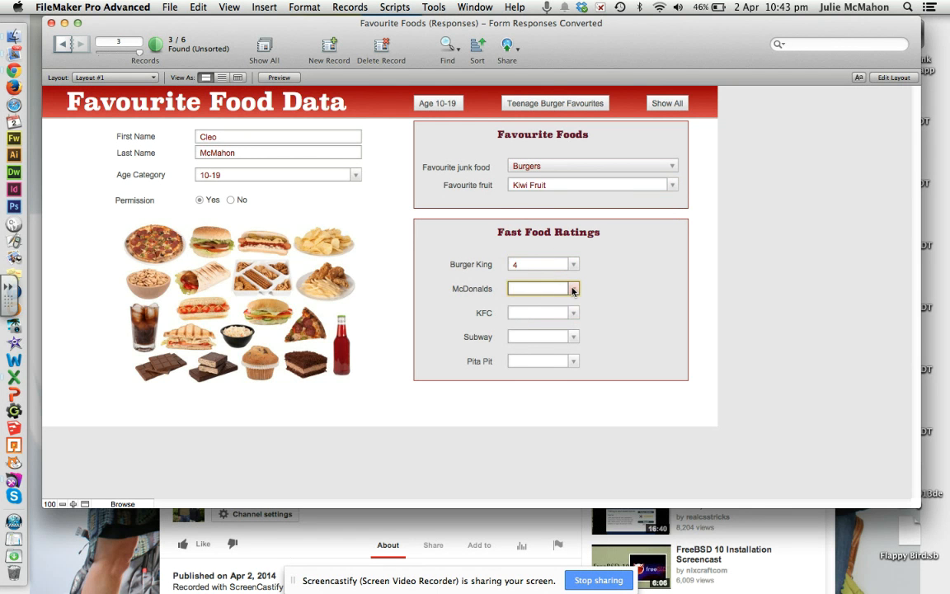
pyautogui.click(572, 289)
pyautogui.click(534, 339)
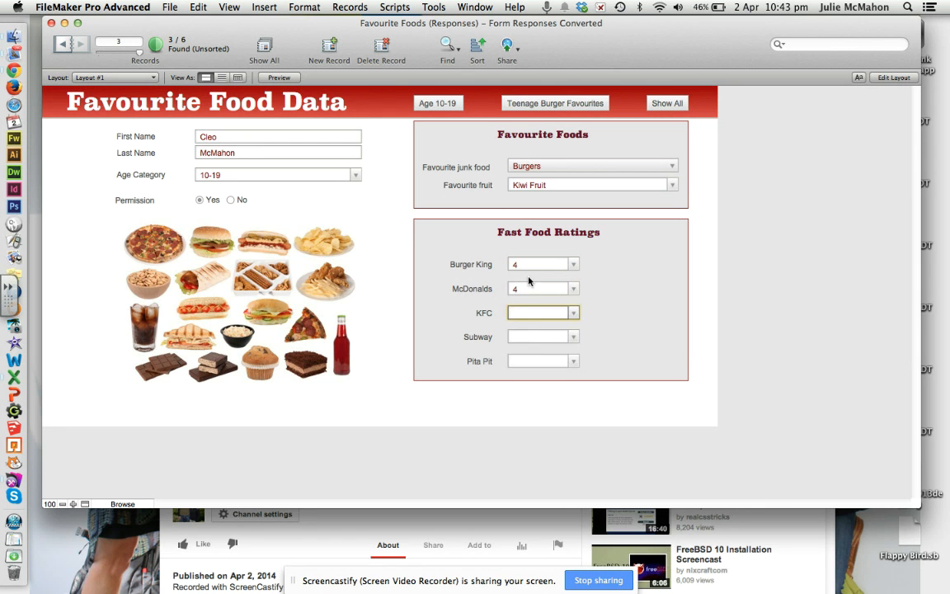
pyautogui.click(572, 313)
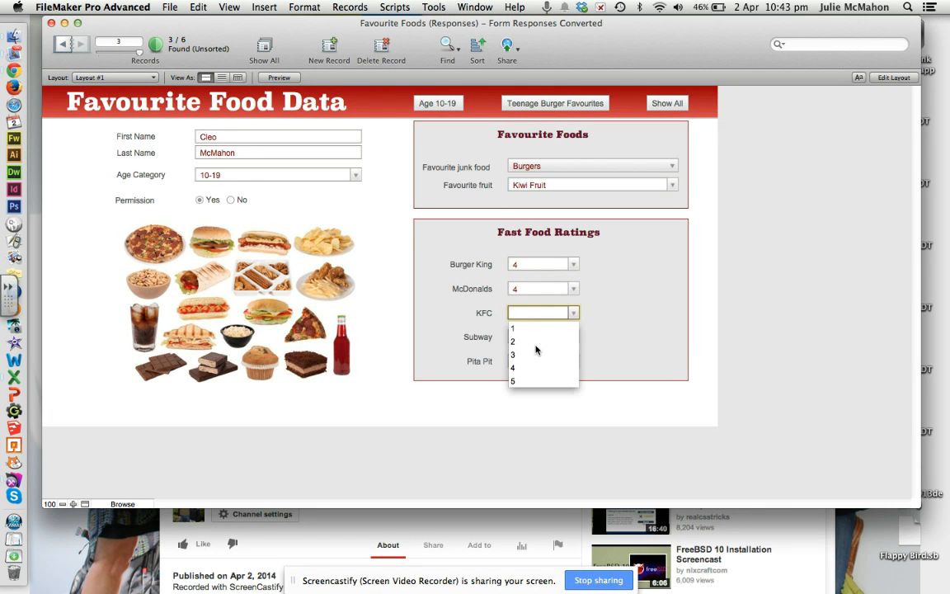
pyautogui.click(535, 345)
pyautogui.click(573, 336)
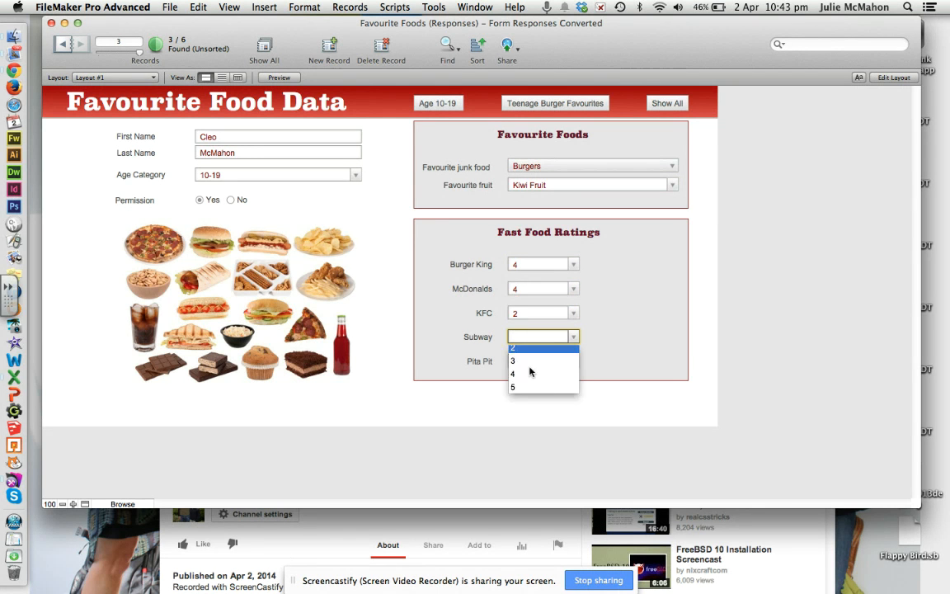
pyautogui.click(532, 348)
pyautogui.click(573, 361)
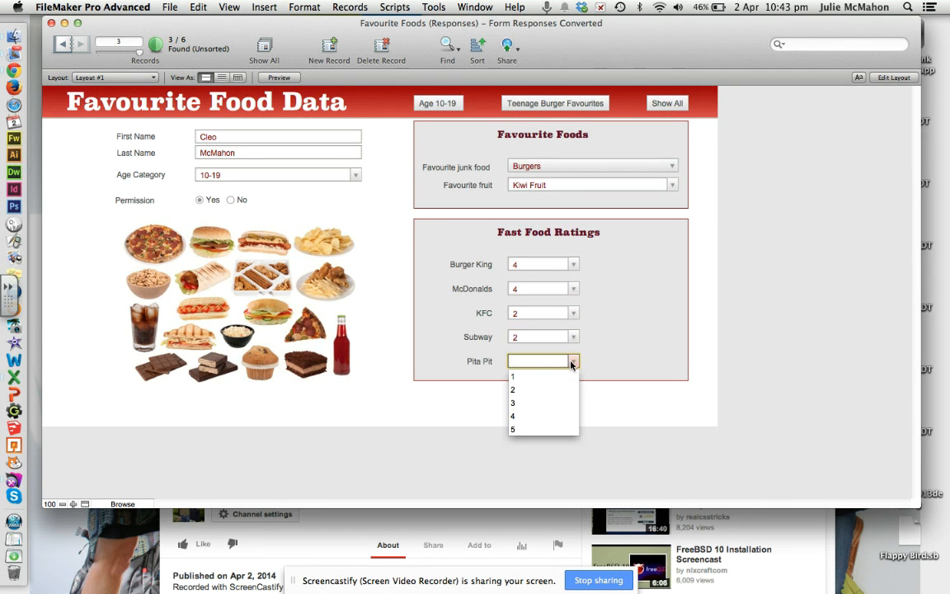
pyautogui.click(520, 417)
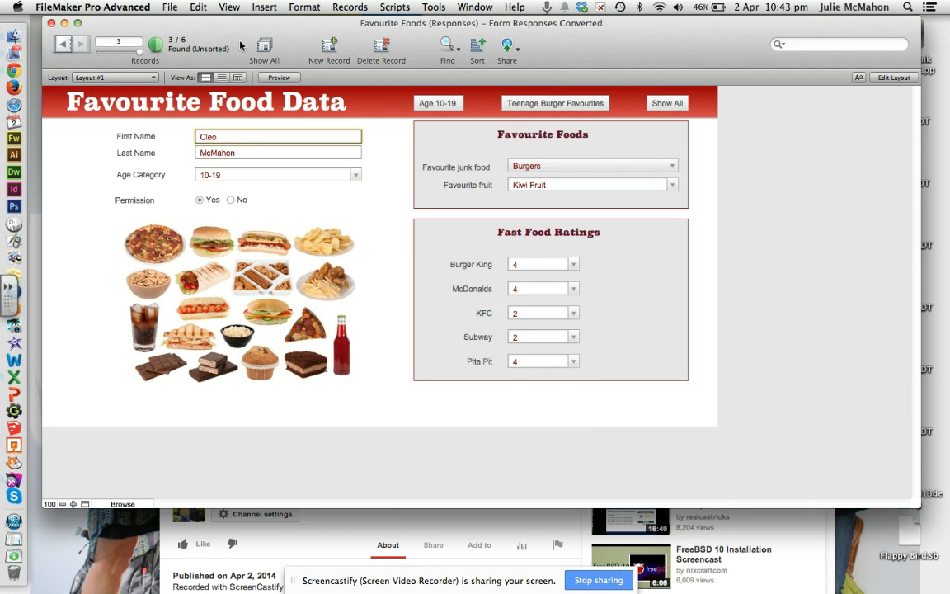
# Show all records and rerun the Teenage Burger Favourites find to check that it includes the added record
pyautogui.click(271, 50)
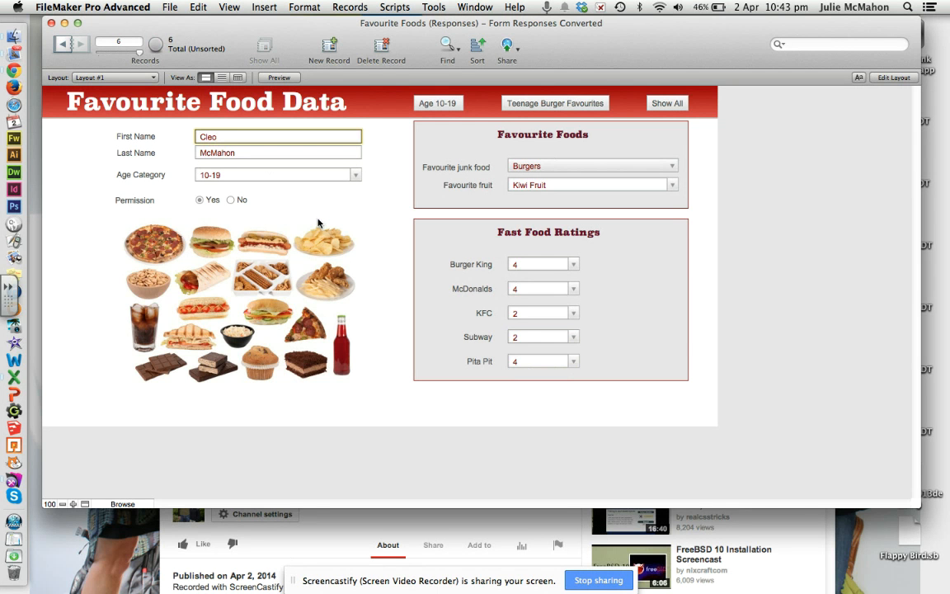
pyautogui.click(547, 104)
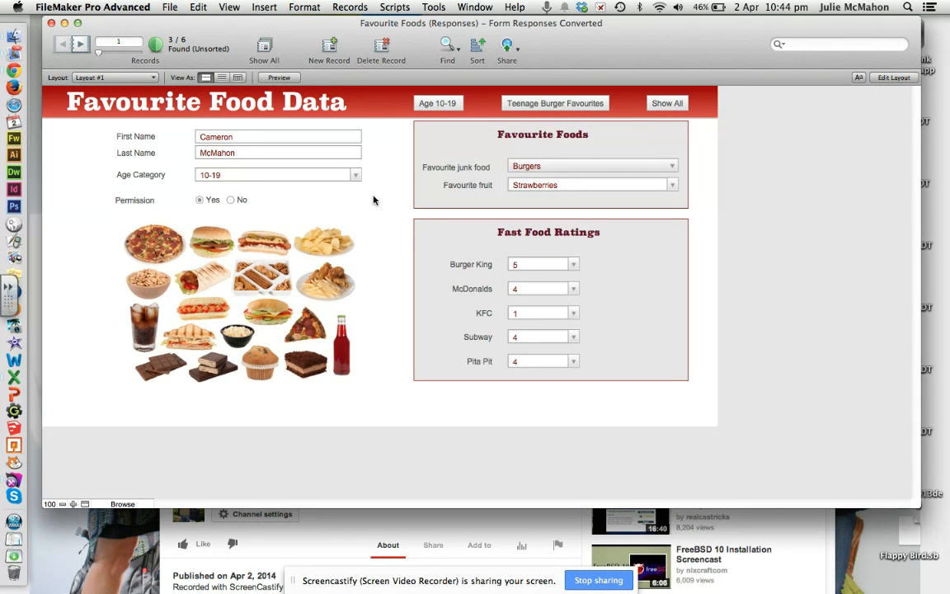
pyautogui.click(345, 542)
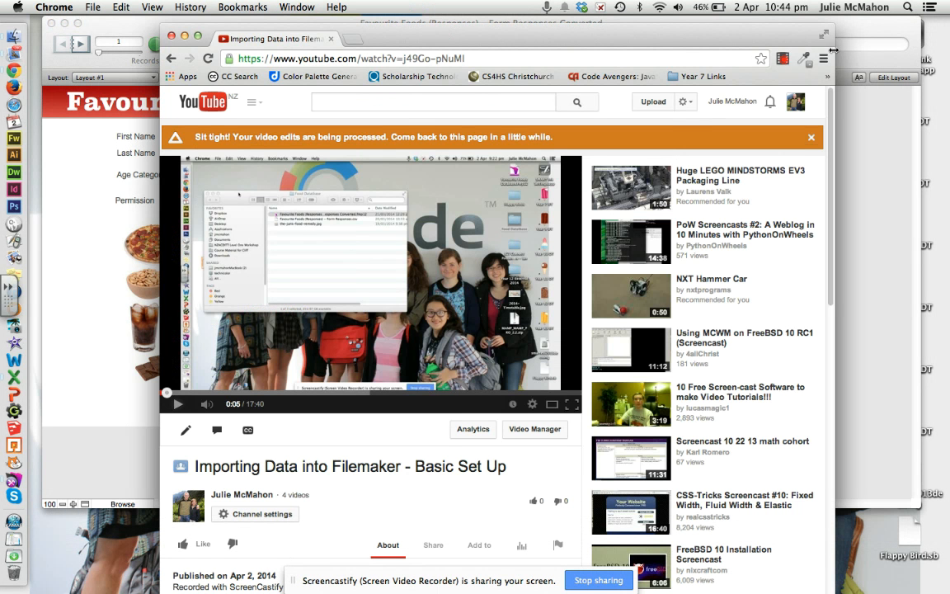